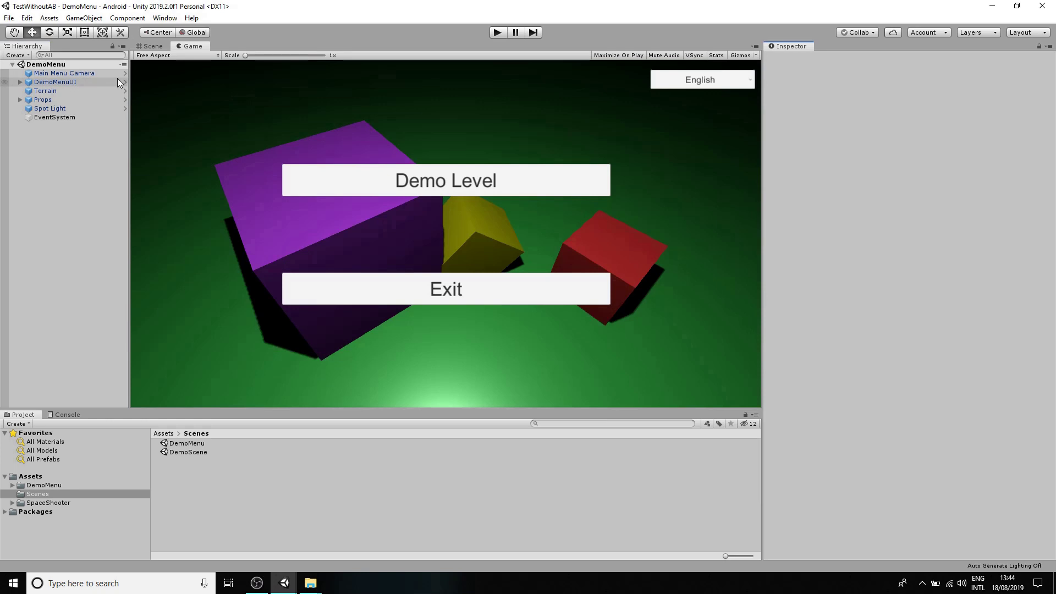
Step: Play-test the TestWithoutAB project: enter the Demo Level, exit to the main menu, and stop play mode
left_click(495, 35)
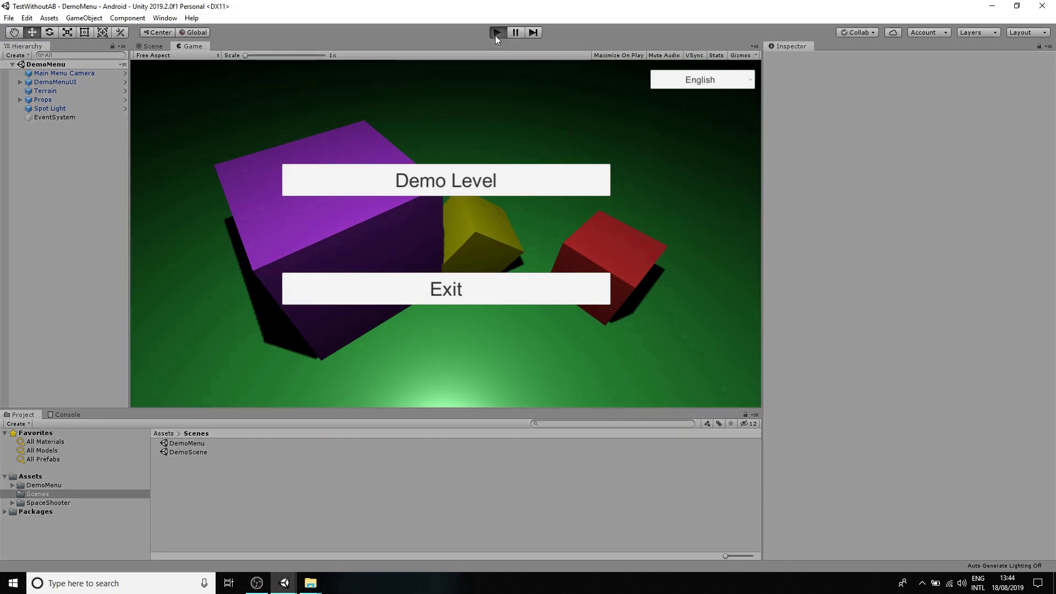
left_click(407, 194)
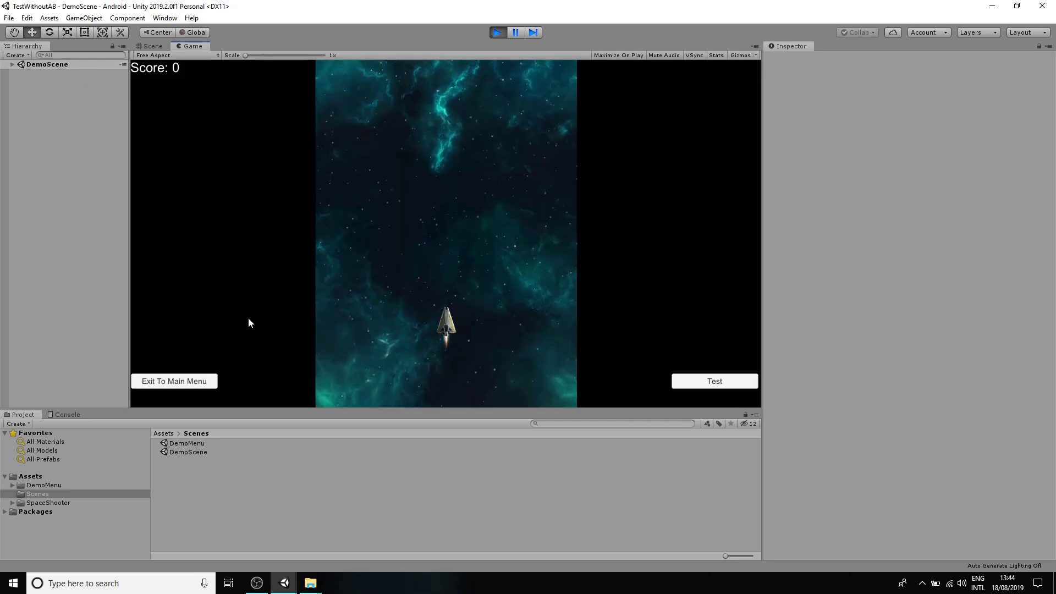
left_click(174, 381)
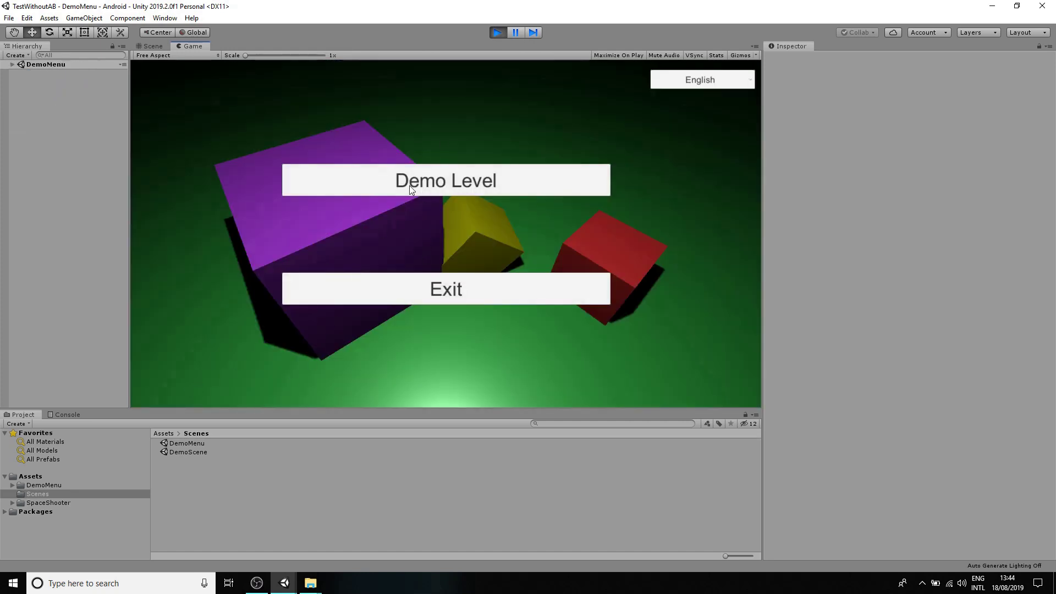
left_click(497, 34)
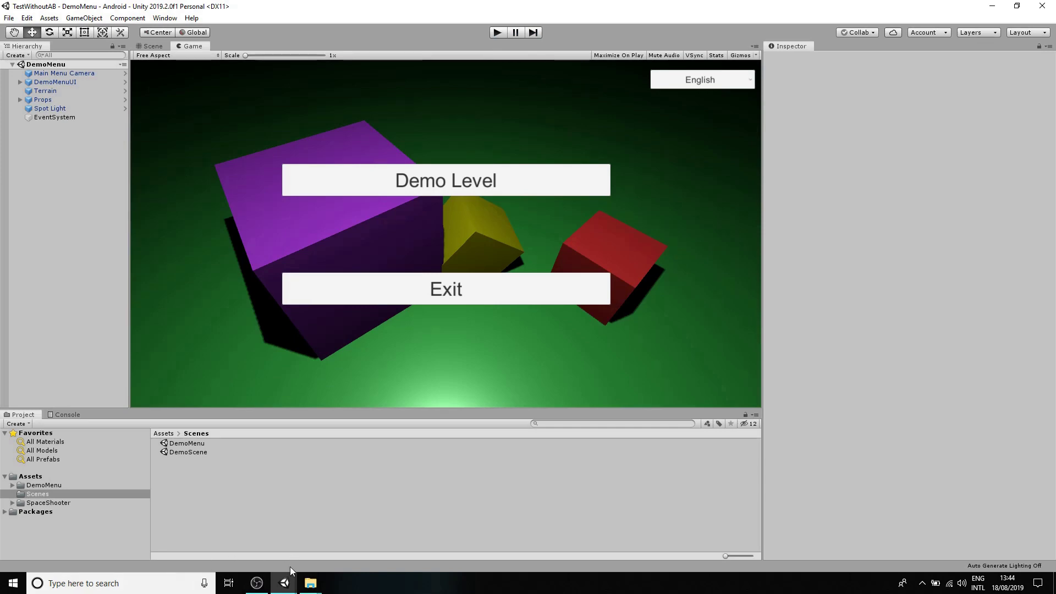
Step: Switch to the dreambundles project and play-test it: start the demo level, go back to the menu, and stop
left_click(285, 581)
left_click(326, 530)
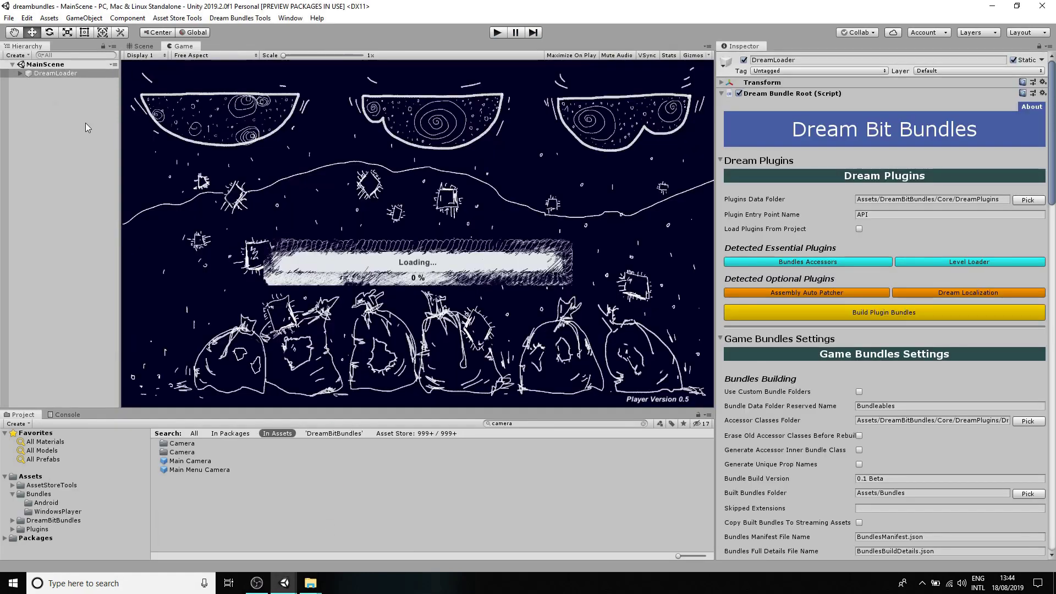
left_click(498, 33)
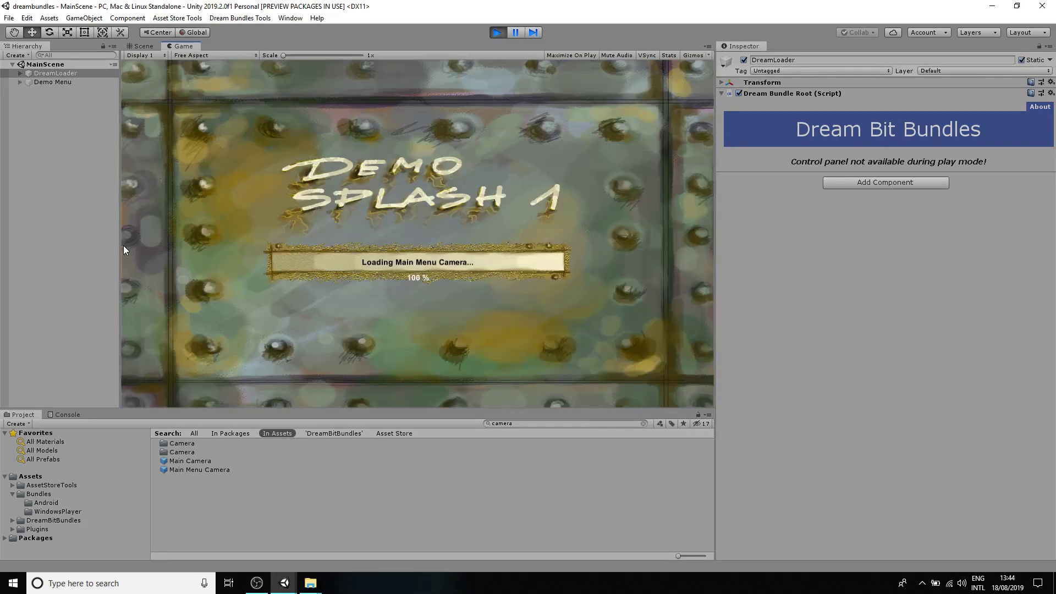
left_click(356, 183)
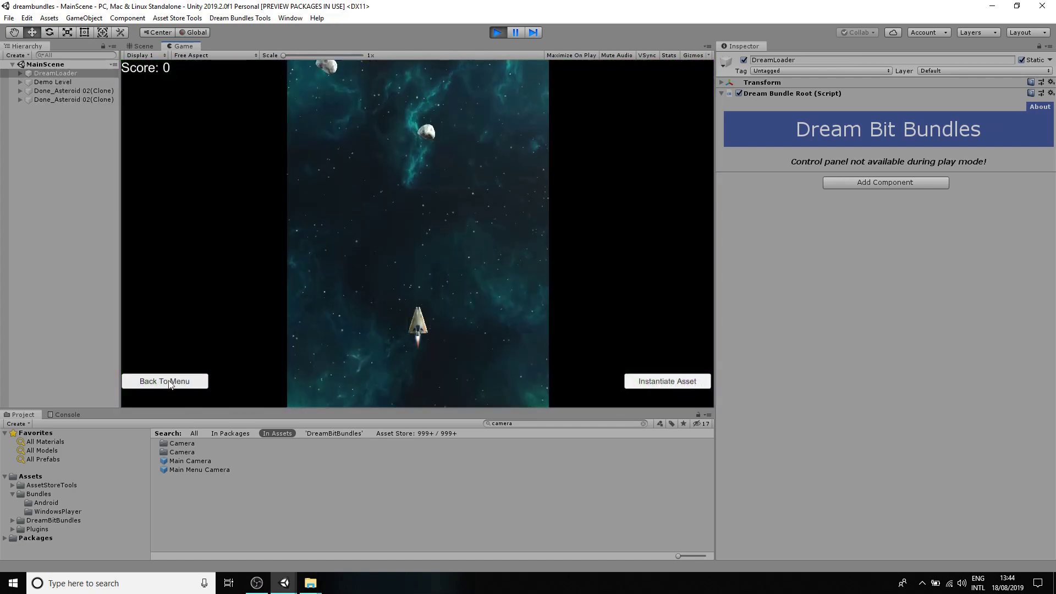
left_click(167, 381)
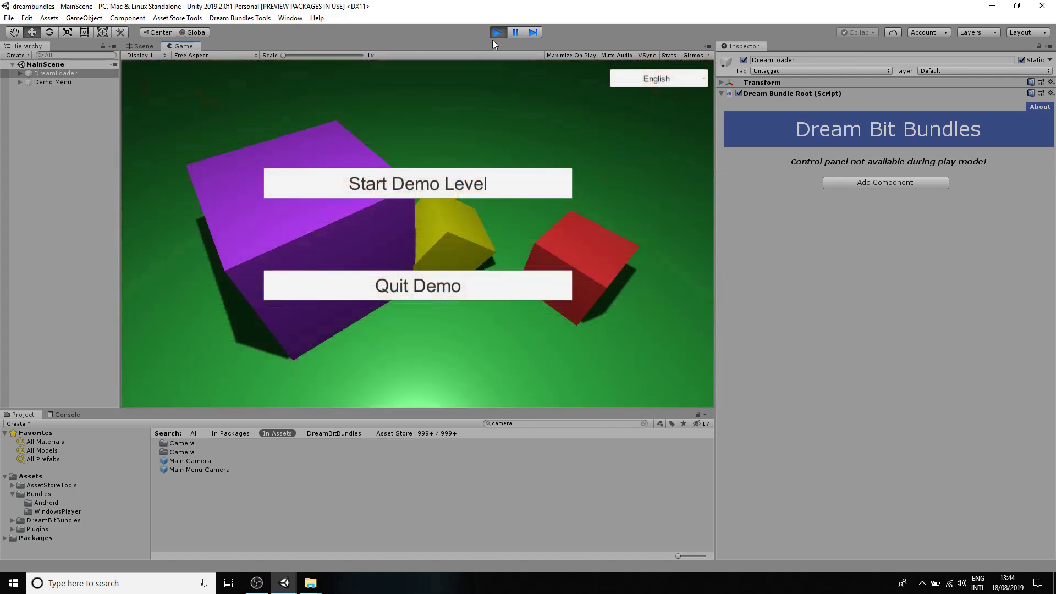
left_click(495, 33)
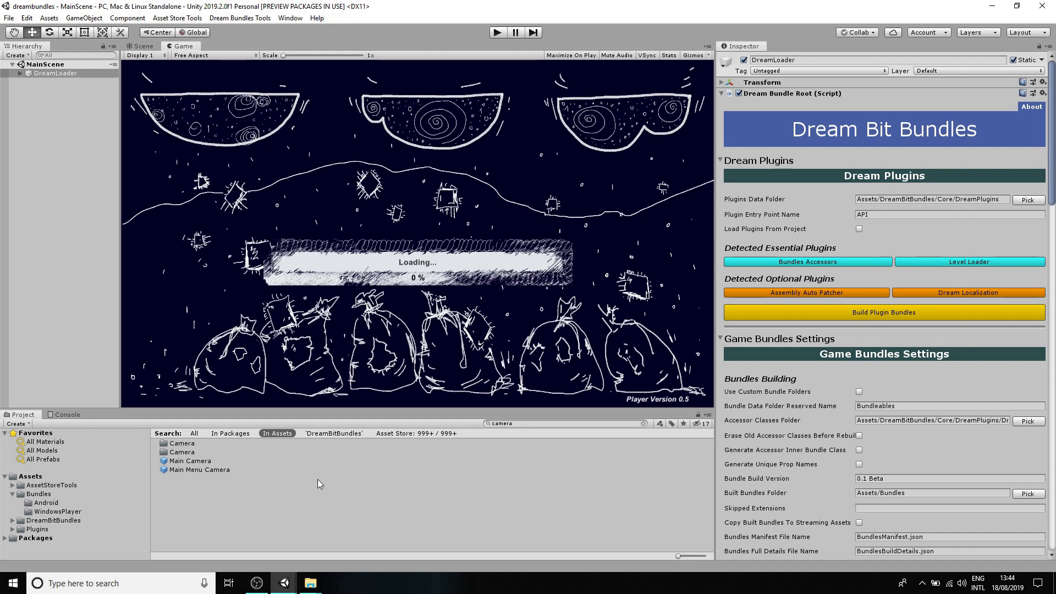
Step: Switch to File Explorer and compare the sizes of the Android APKs in the WithoutAB and WithAB folders
mouse_move(310, 583)
left_click(219, 547)
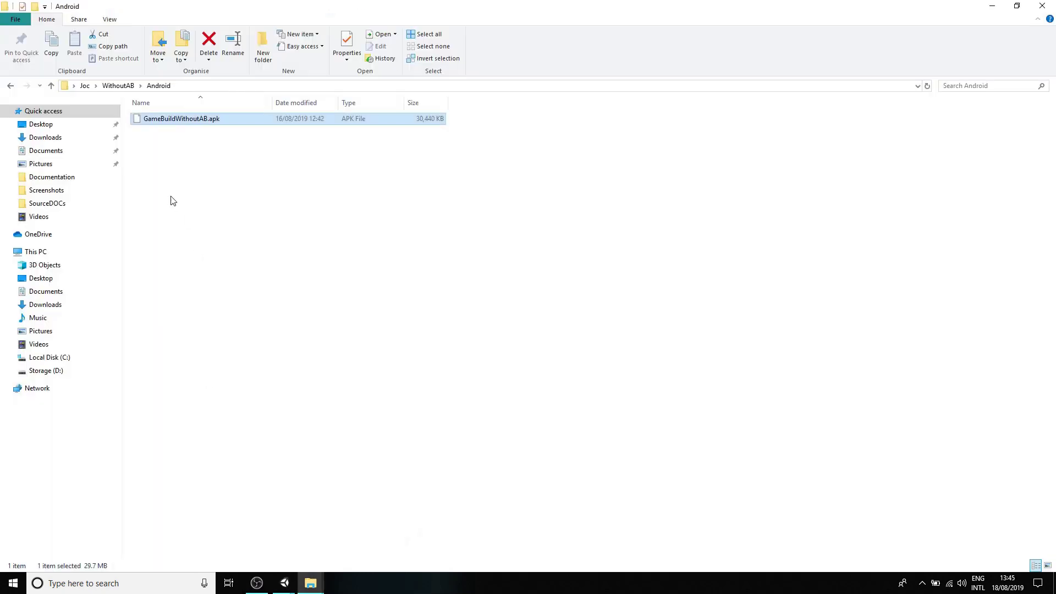
left_click(188, 182)
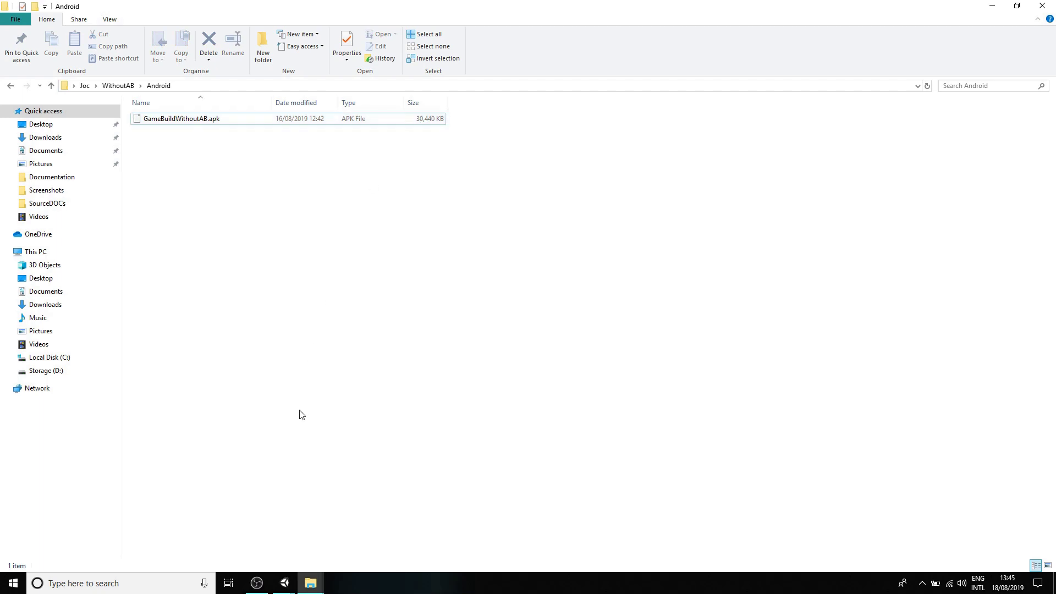
mouse_move(314, 578)
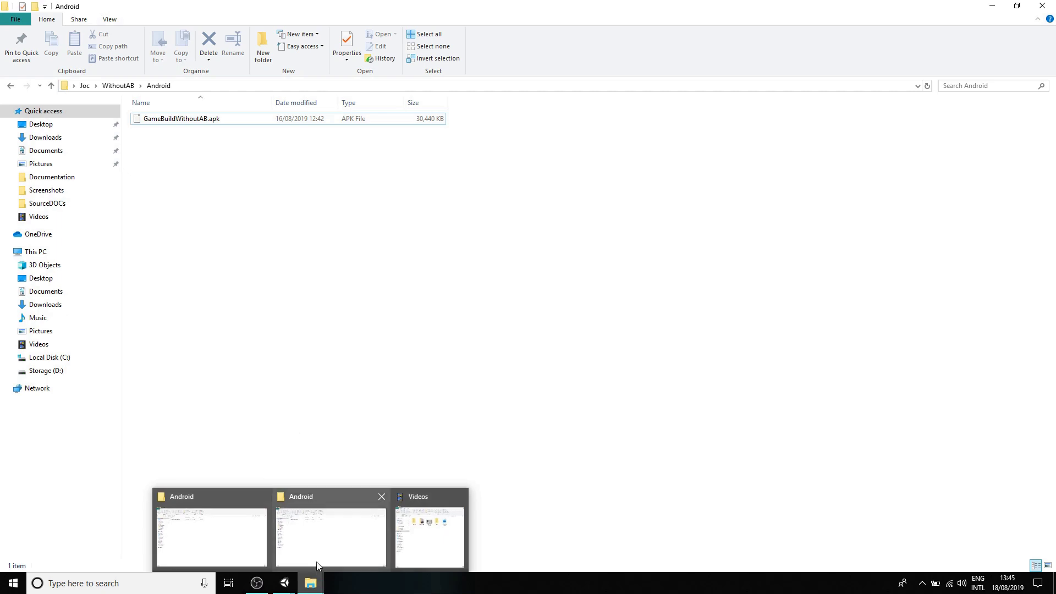
left_click(330, 525)
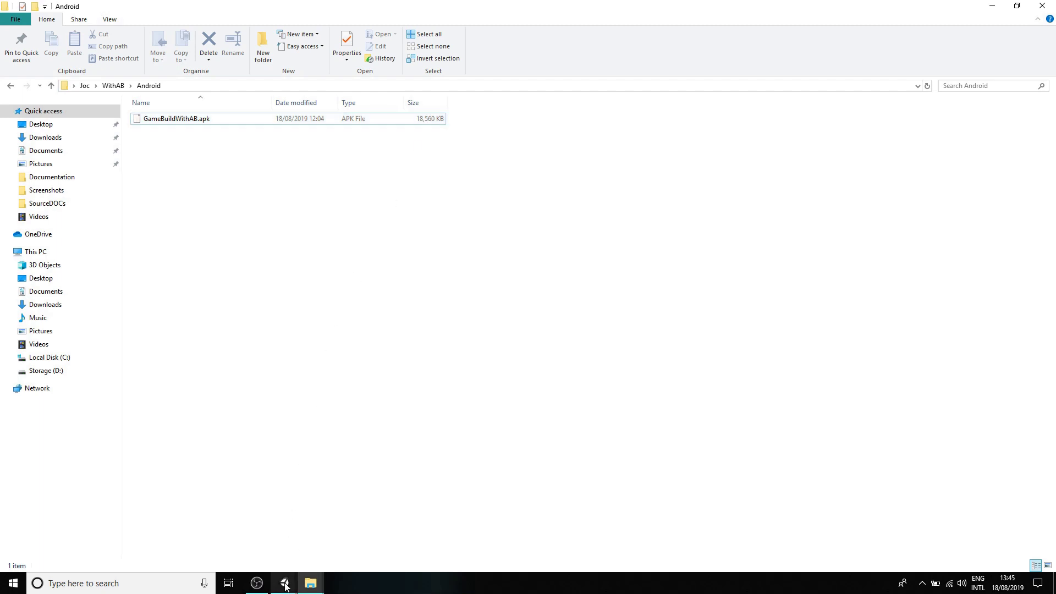
Step: Switch to the TestWithoutAB project, browse its SpaceShooter and Scenes folders, and open the DemoScene scene
mouse_move(286, 587)
left_click(229, 520)
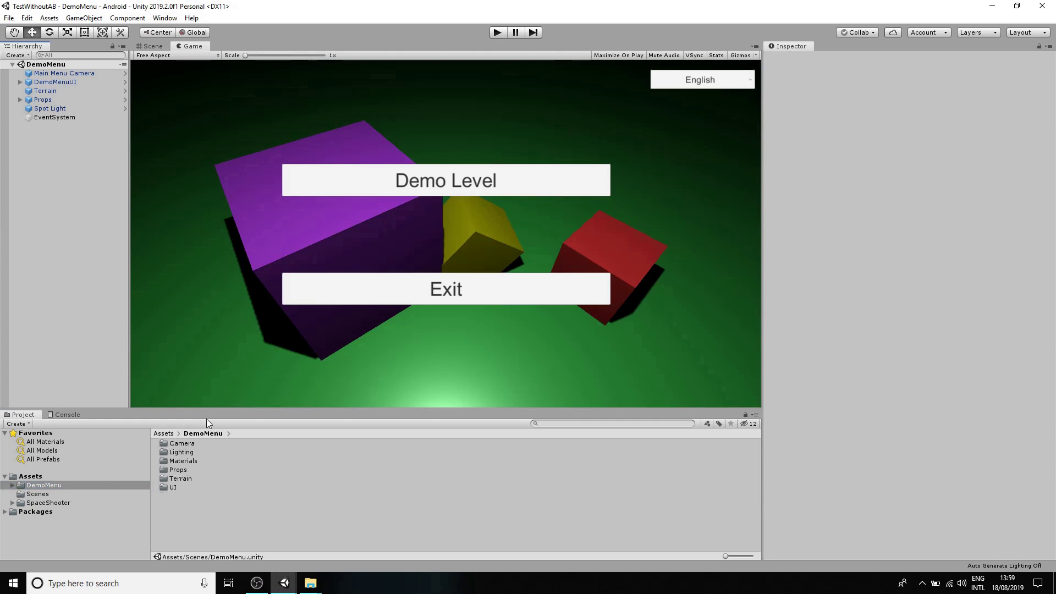
left_click(56, 503)
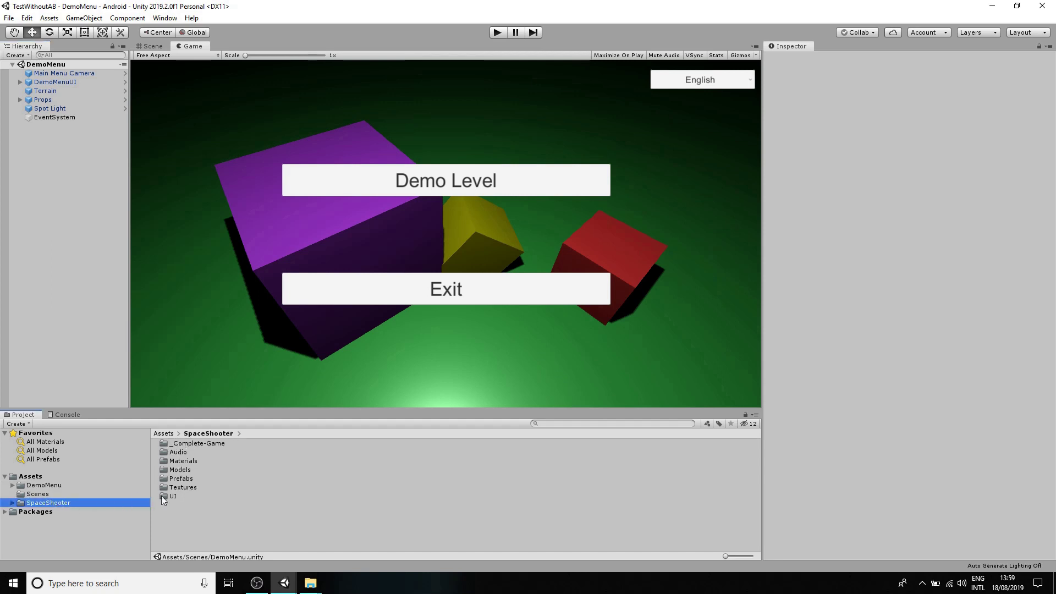
left_click(33, 494)
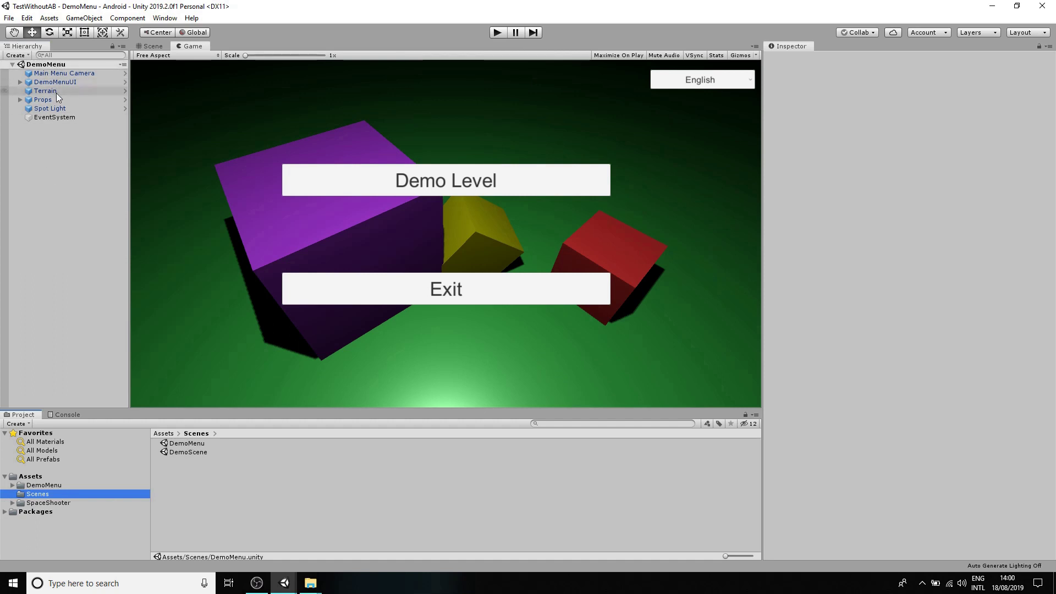
double_click(183, 451)
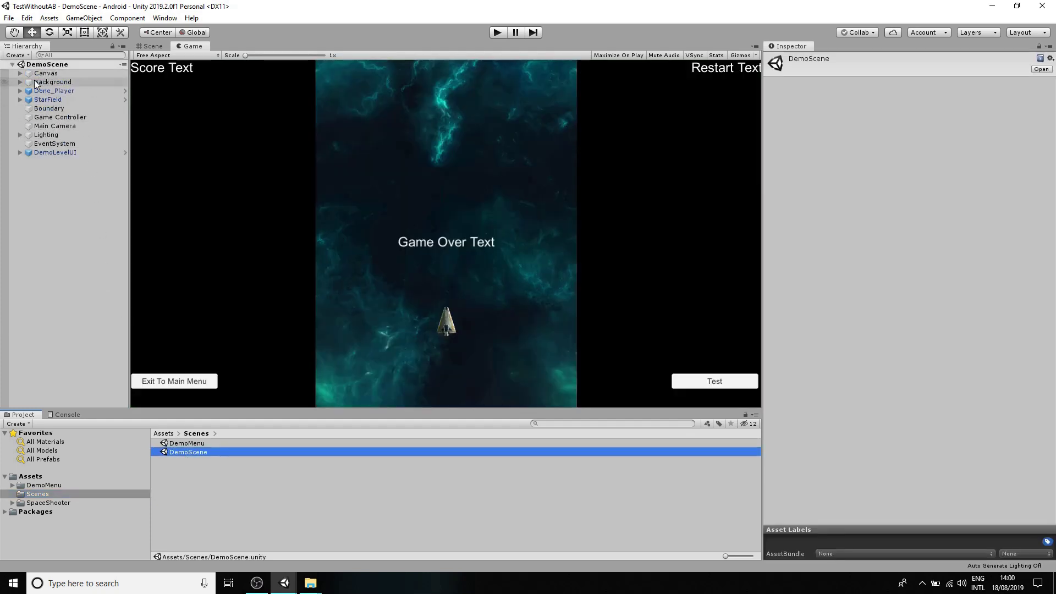
Step: Check which scenes are included in the TestWithoutAB build settings, then close the window
left_click(9, 18)
left_click(47, 127)
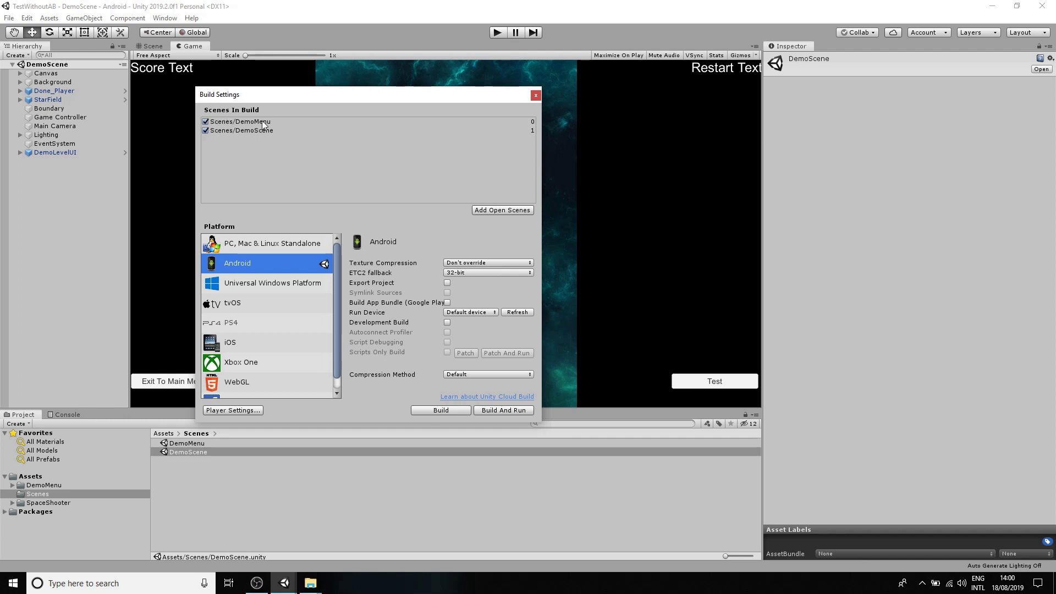
left_click(535, 95)
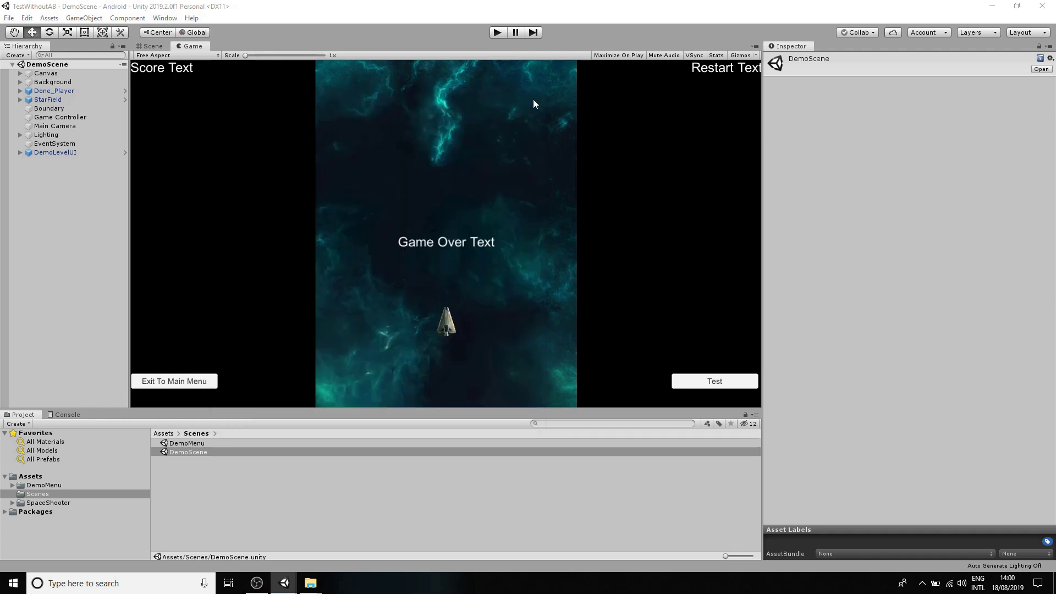
Step: Open the DemoMenu scene and inspect the Main Menu Camera object's components
double_click(187, 443)
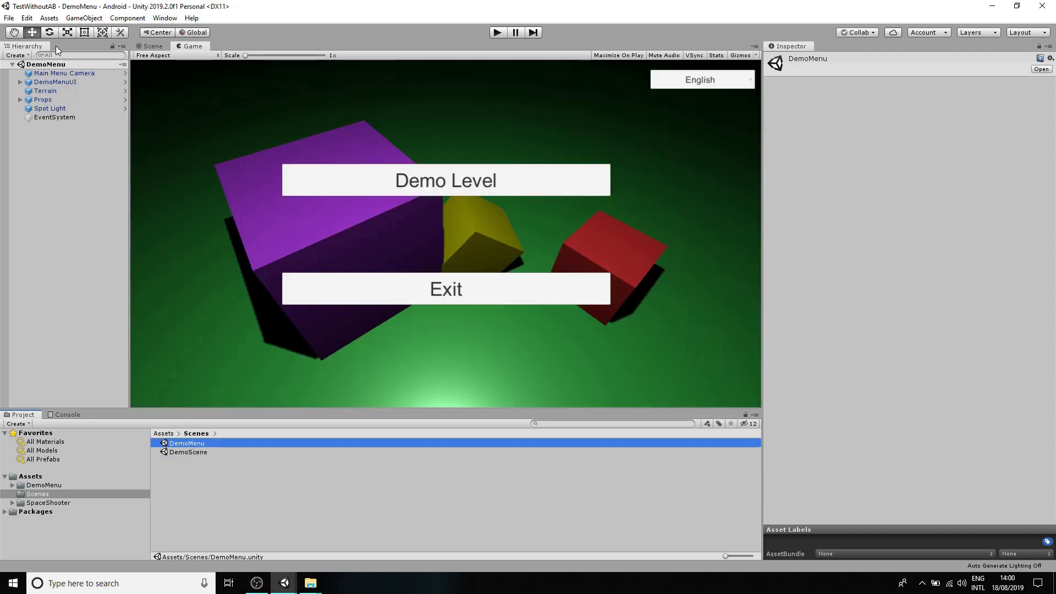
left_click(62, 73)
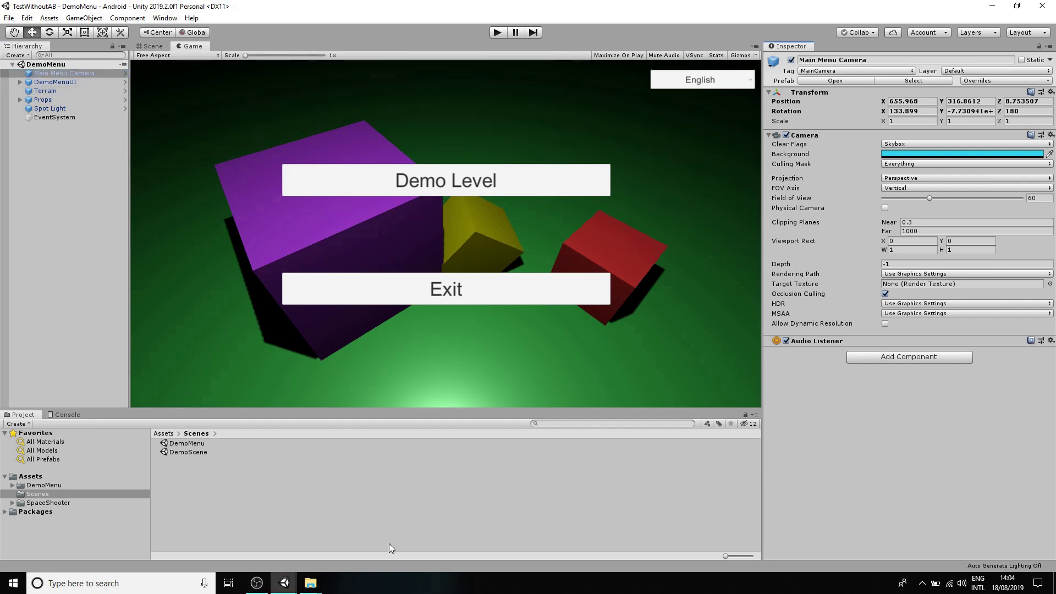
Step: Switch to the dreambundles project and check which scenes its build settings include, closing the window when done
mouse_move(284, 583)
left_click(331, 550)
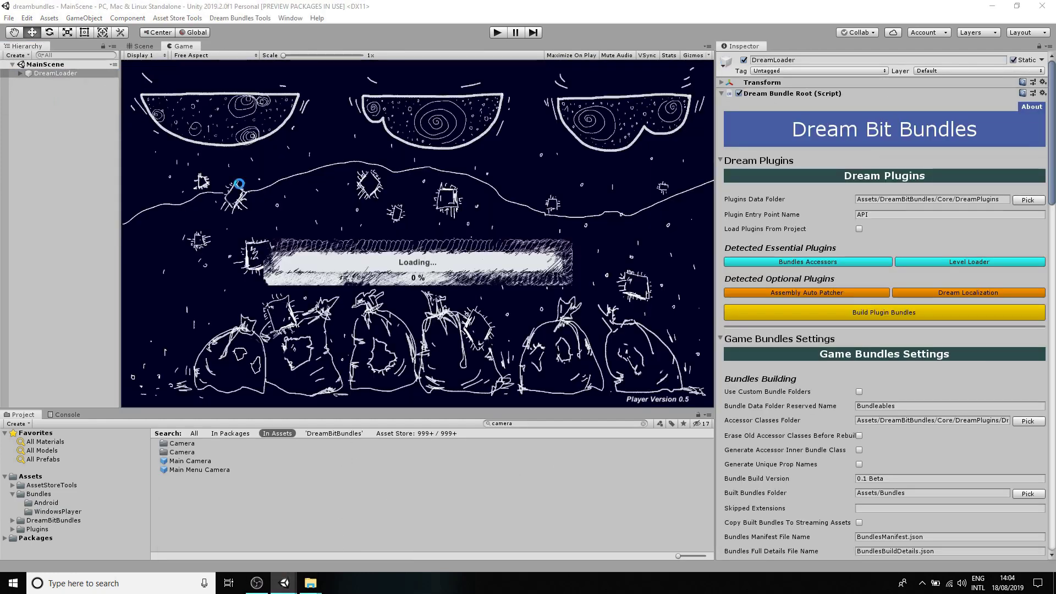
left_click(8, 18)
left_click(39, 127)
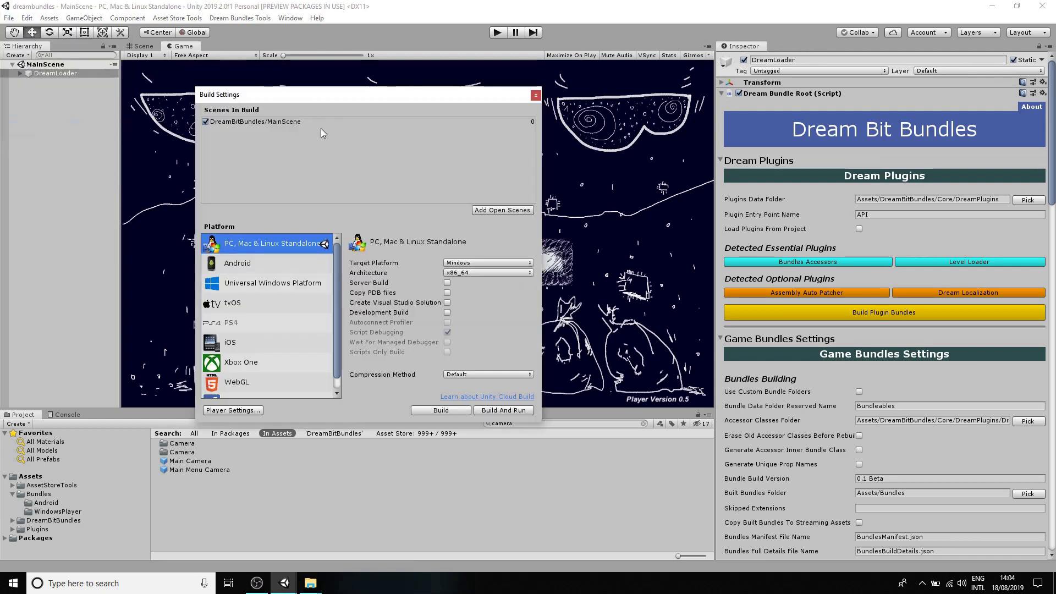
left_click(535, 95)
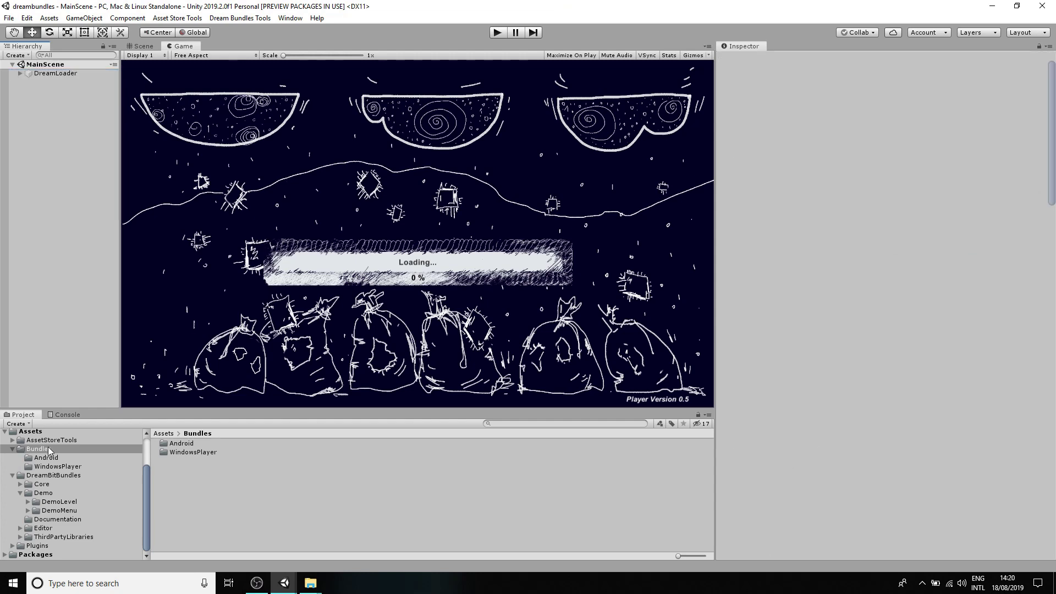
Step: Show the built bundles of the Bundles/WindowsPlayer folder in File Explorer, examine the files, and return to Unity
left_click(48, 446)
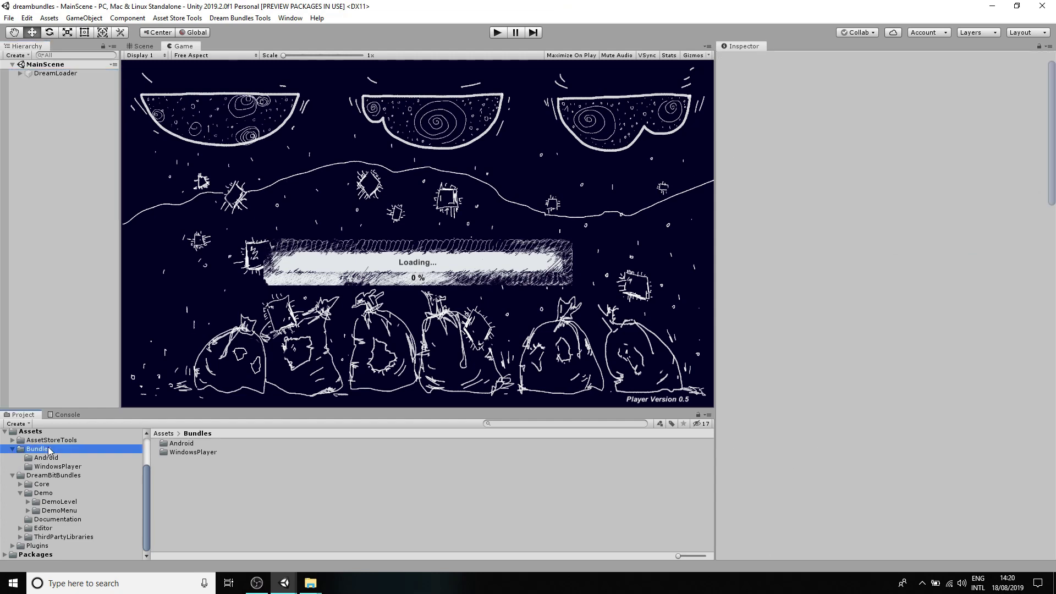
left_click(55, 467)
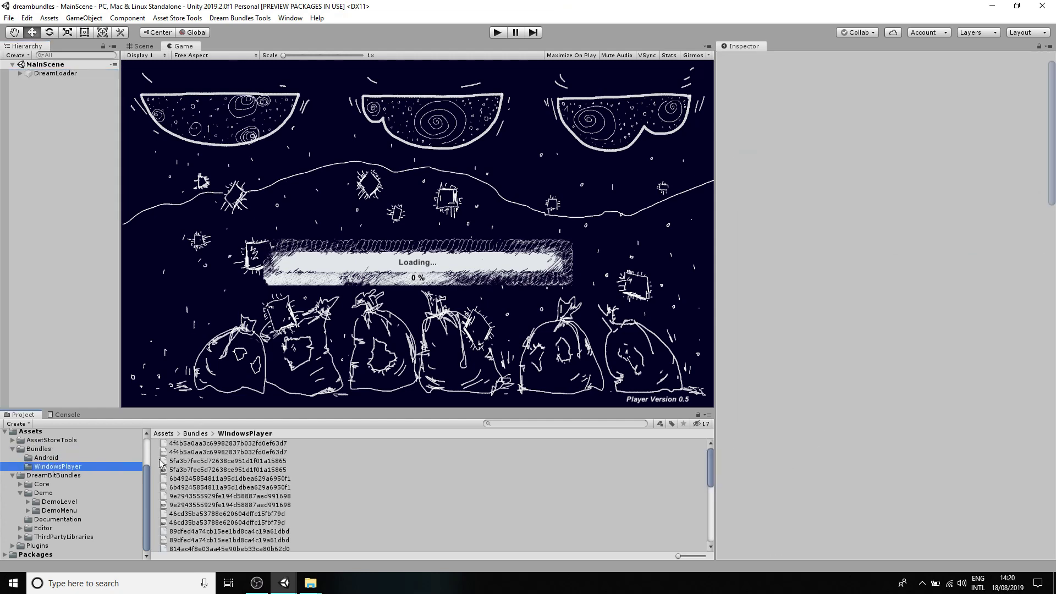
right_click(219, 451)
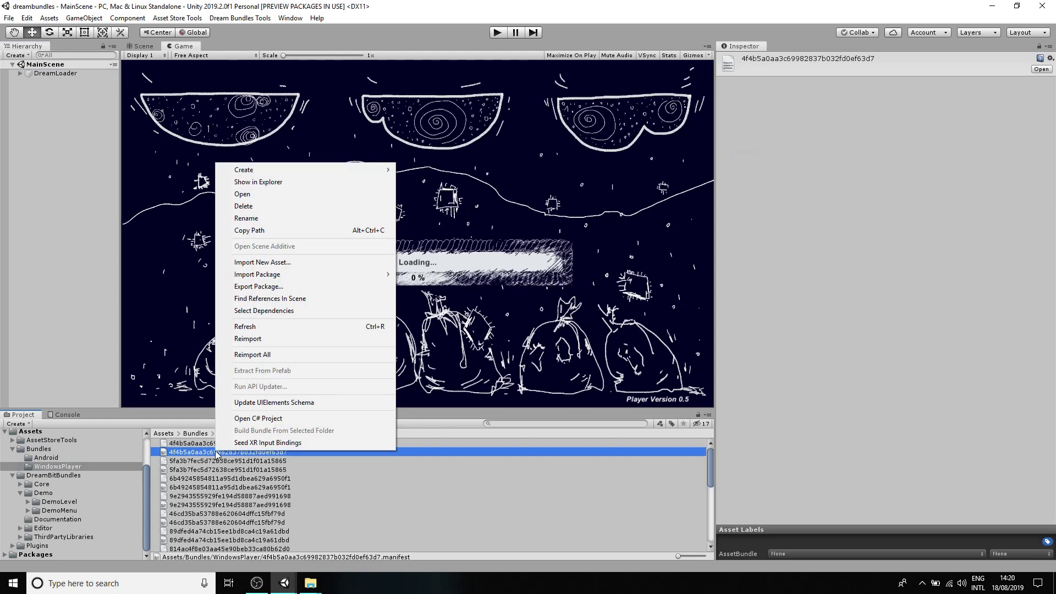
left_click(301, 183)
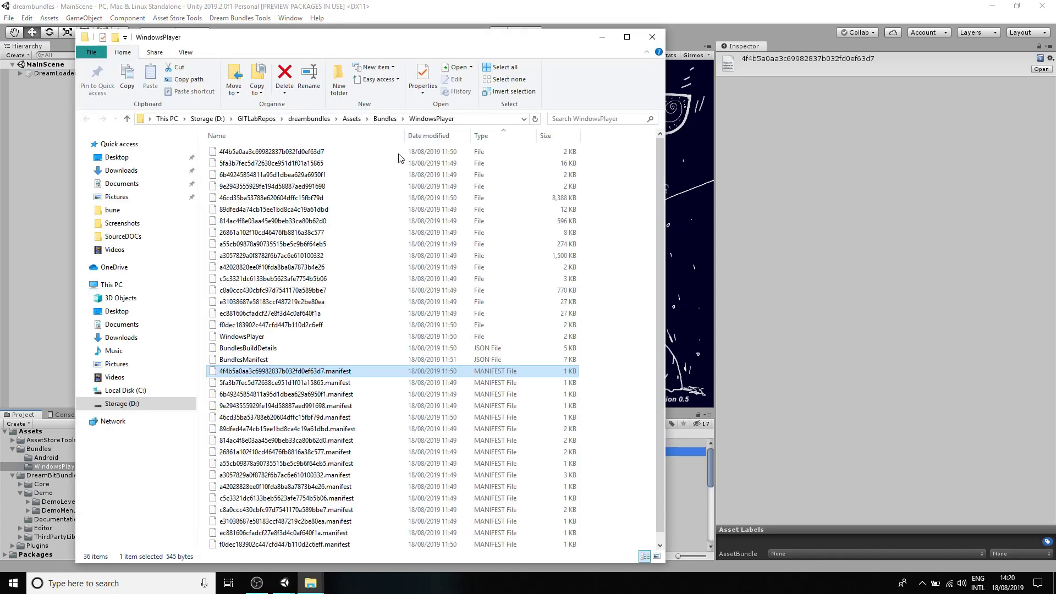
left_click(277, 153)
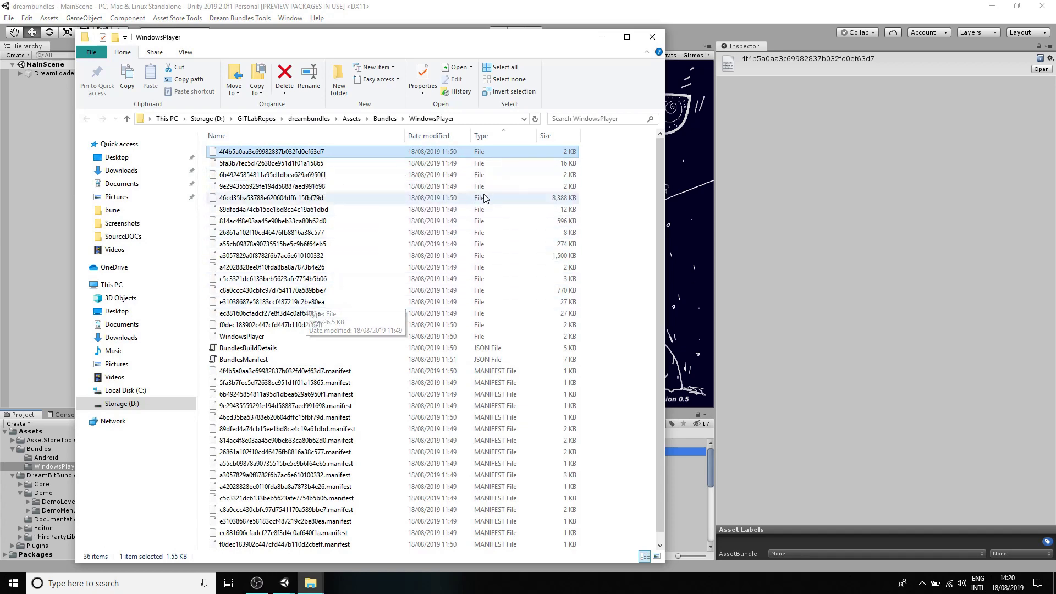
left_click(339, 3)
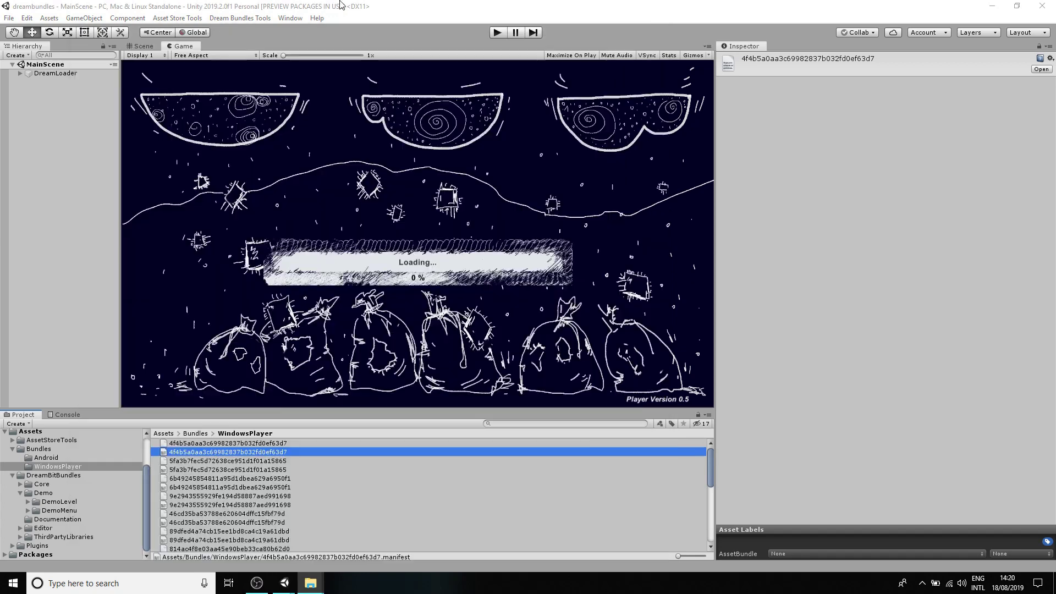
Step: Select DreamLoader and play-test the bundled game, starting the demo level and returning to the menu
left_click(103, 73)
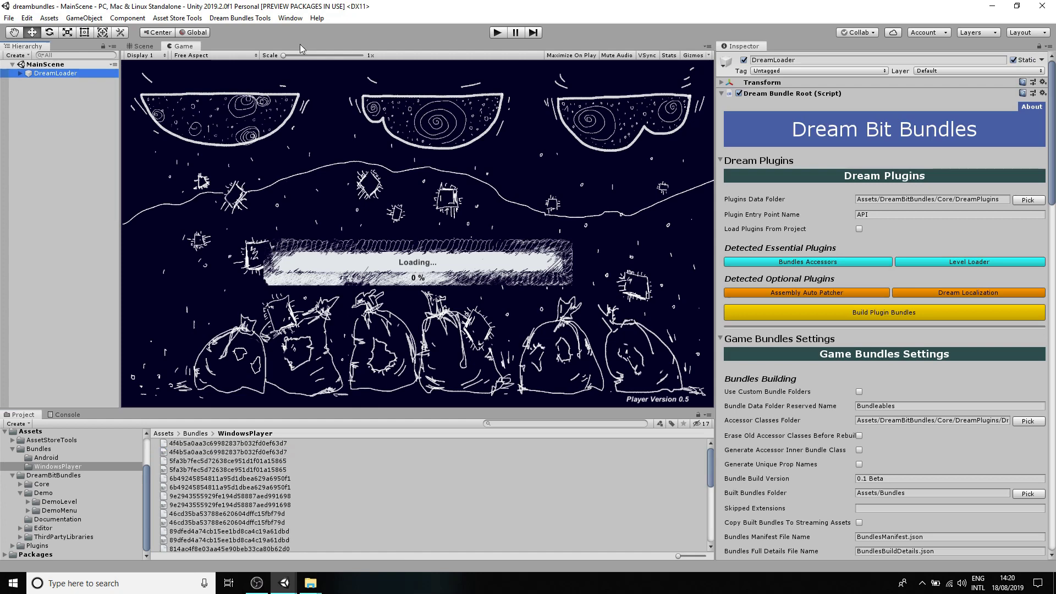
left_click(494, 34)
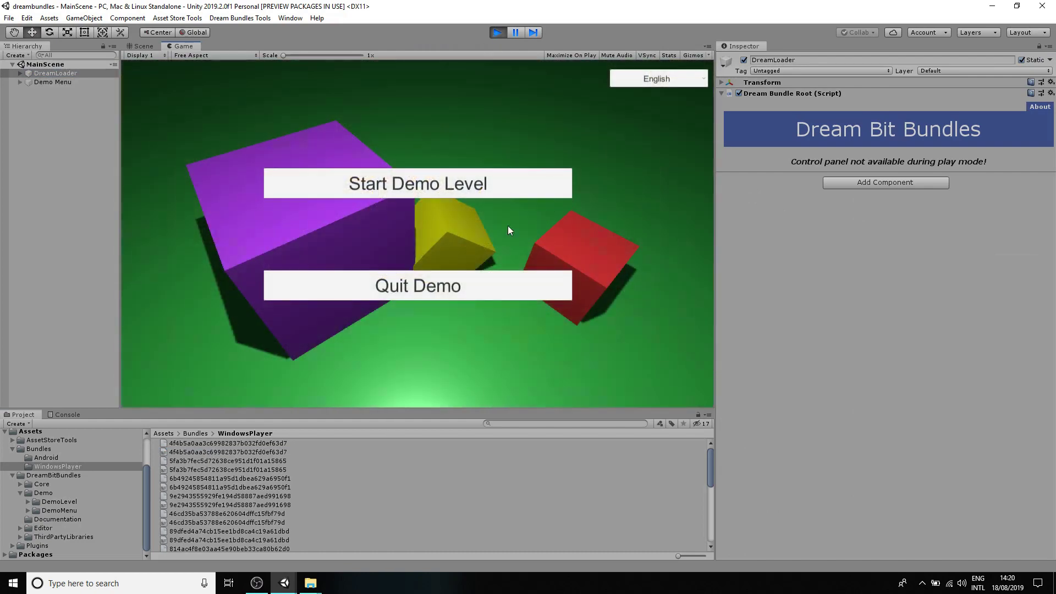
left_click(396, 186)
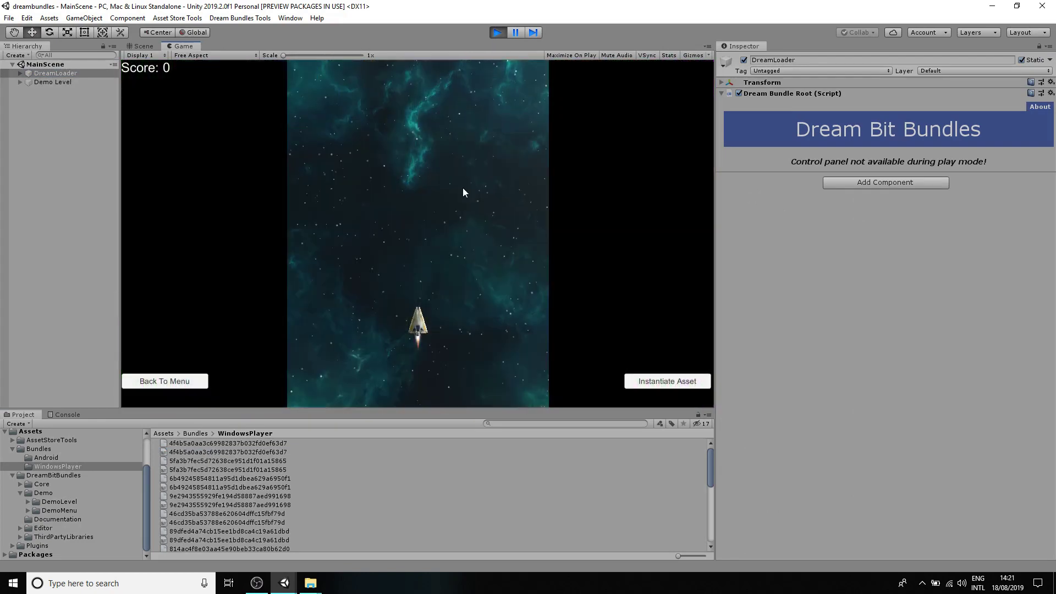
left_click(182, 379)
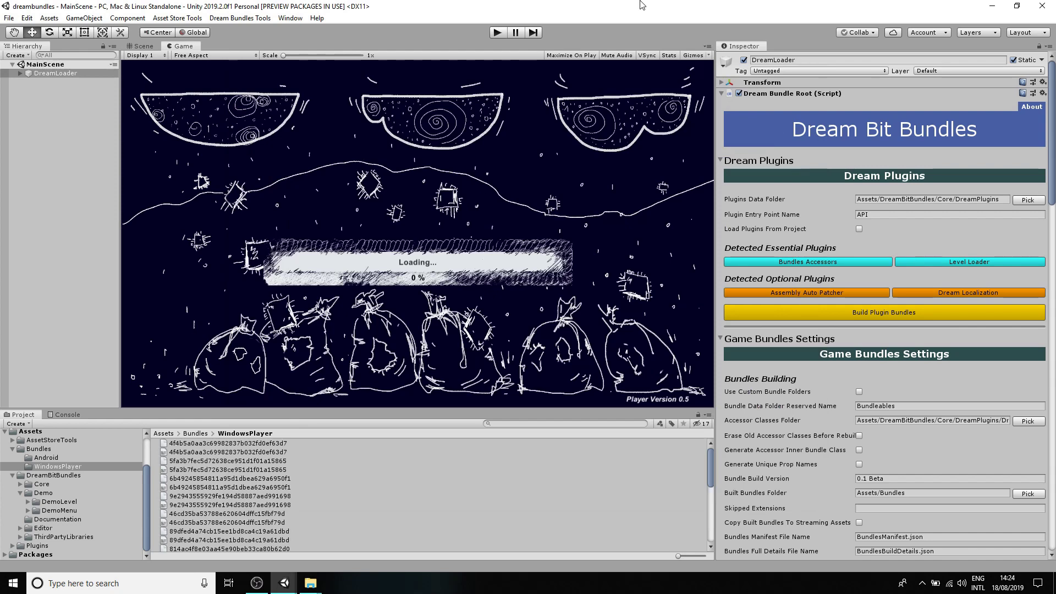
Step: Review the scenes included in the dreambundles project's build settings and close the window
left_click(8, 18)
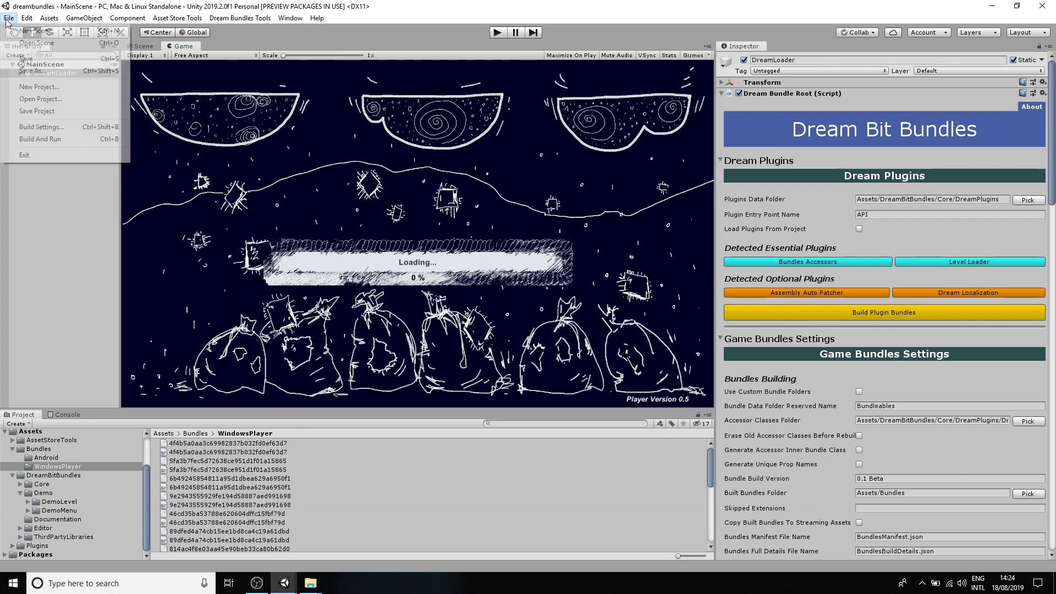
left_click(62, 128)
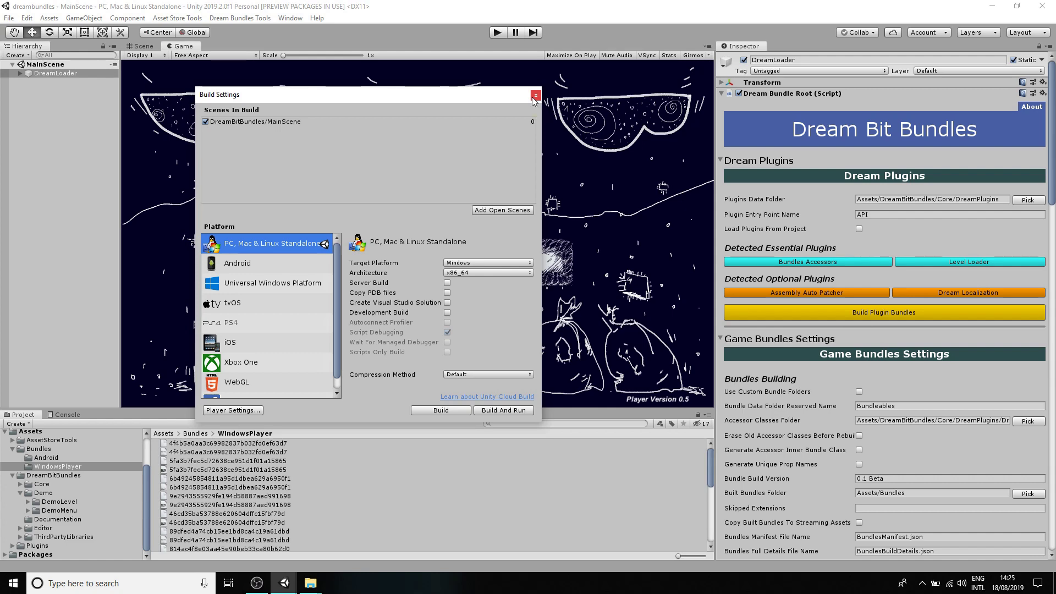
left_click(534, 96)
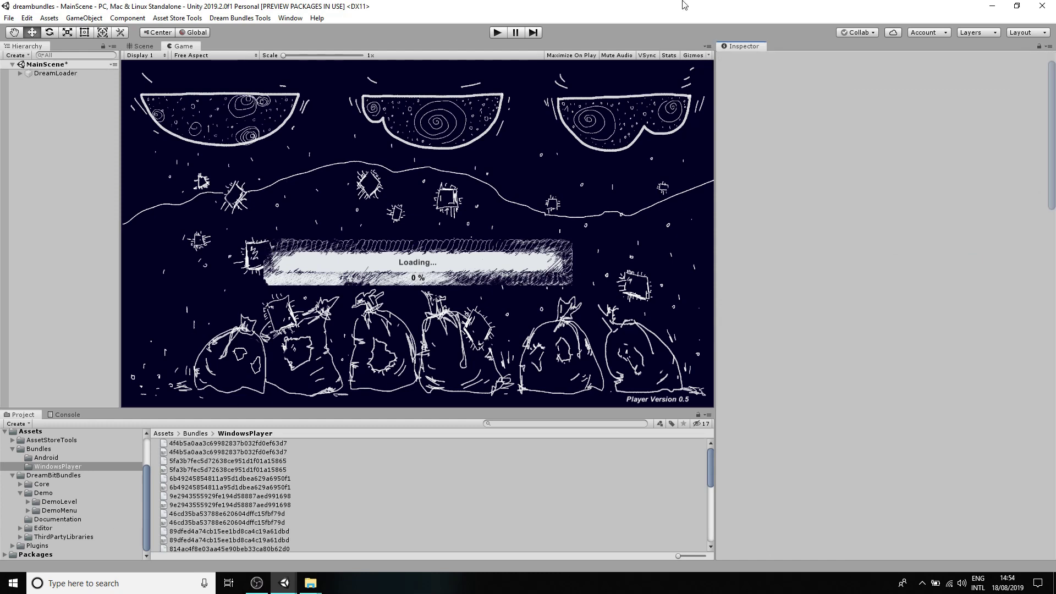
Step: Switch to the TestWithoutAB project, set the Props object's scale to 3 on X, Y and Z, and save the scene
mouse_move(282, 587)
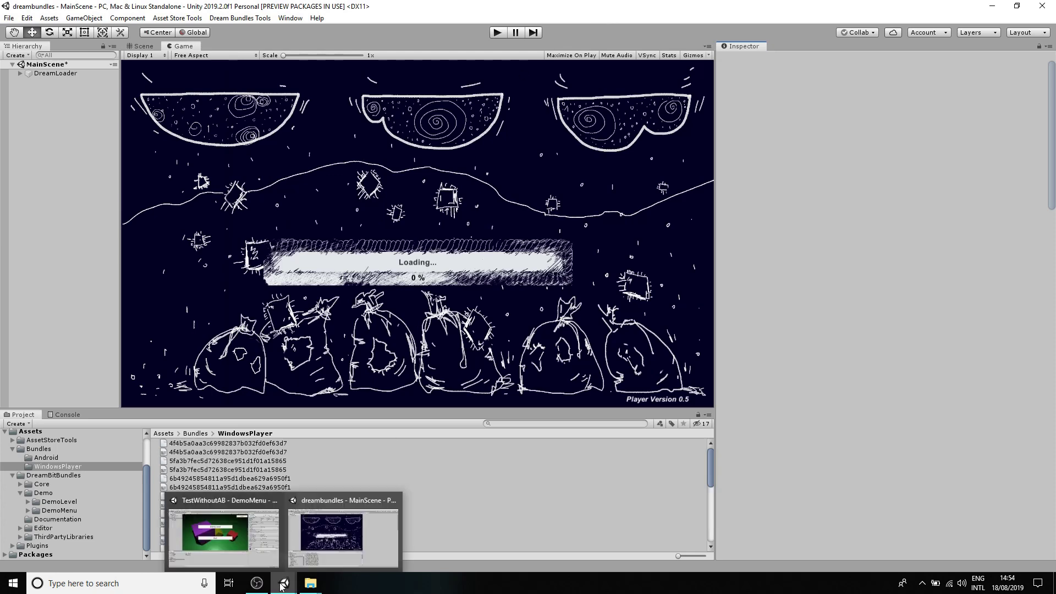
left_click(229, 539)
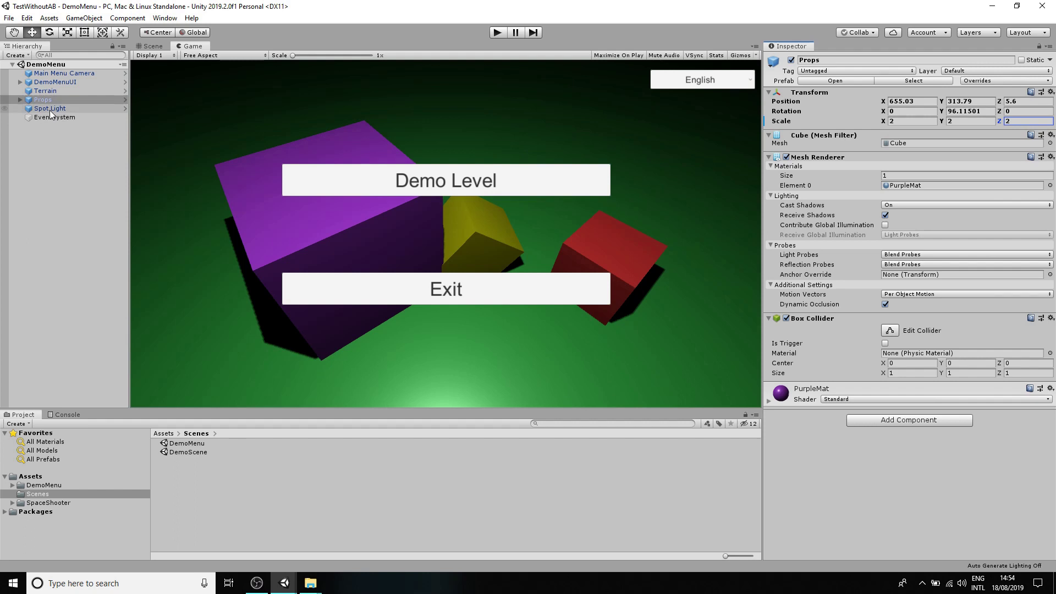
left_click(48, 221)
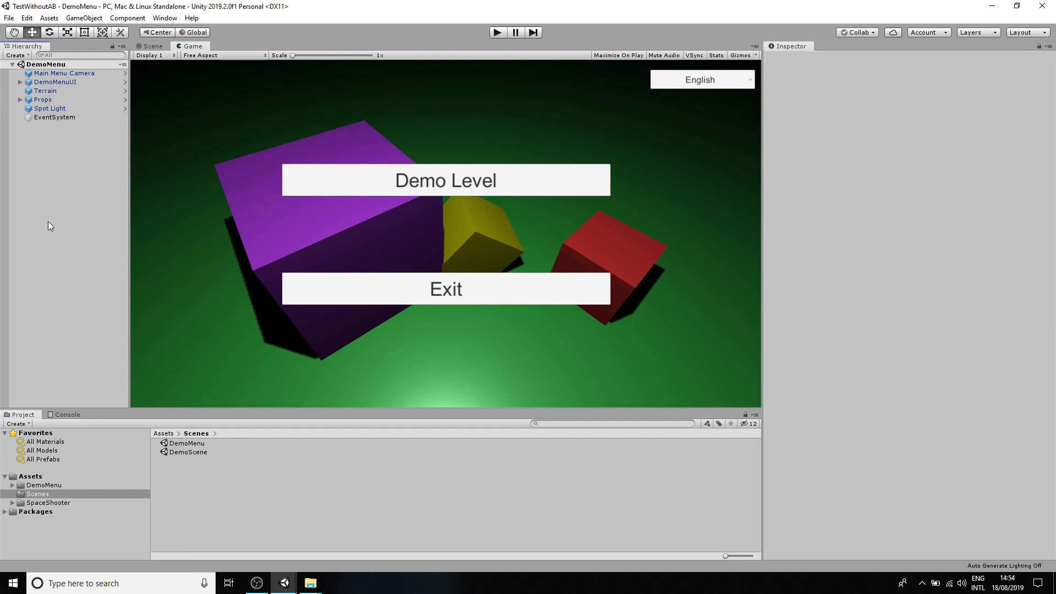
left_click(51, 100)
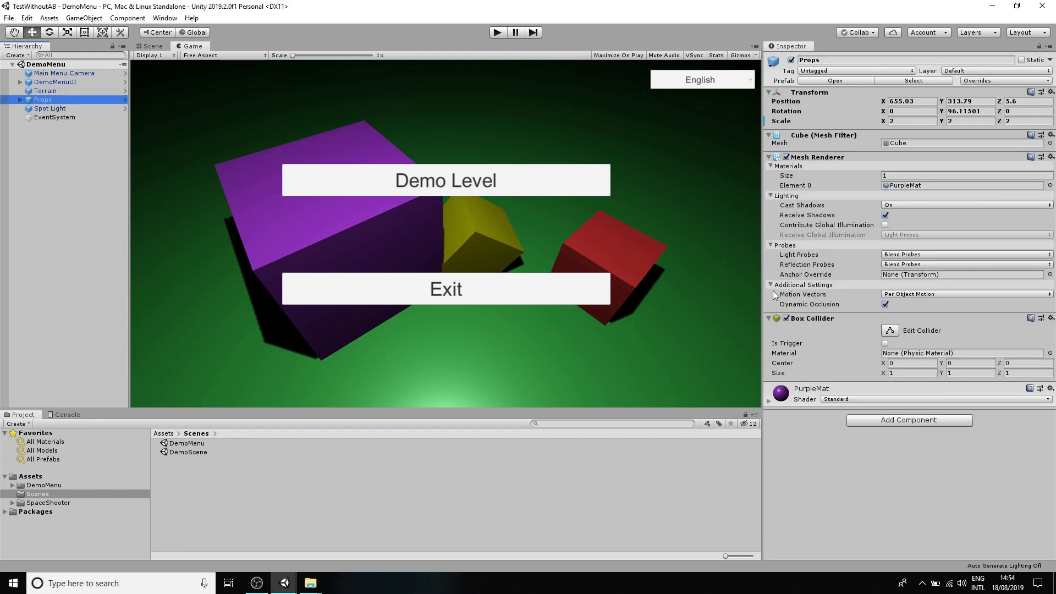
left_click(911, 121)
type("3")
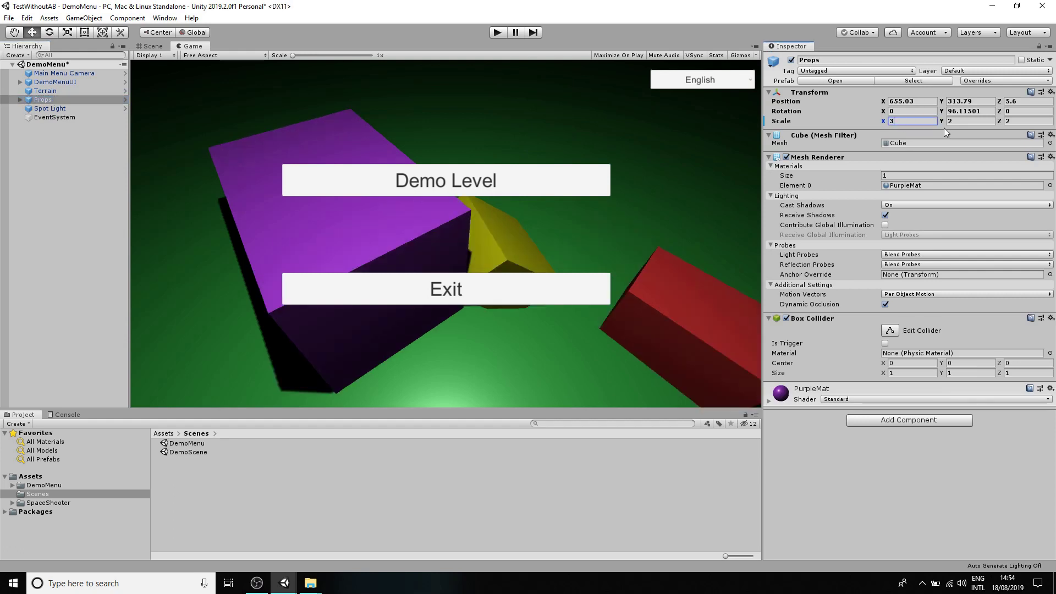
left_click(960, 121)
type("3")
left_click(1015, 121)
type("3")
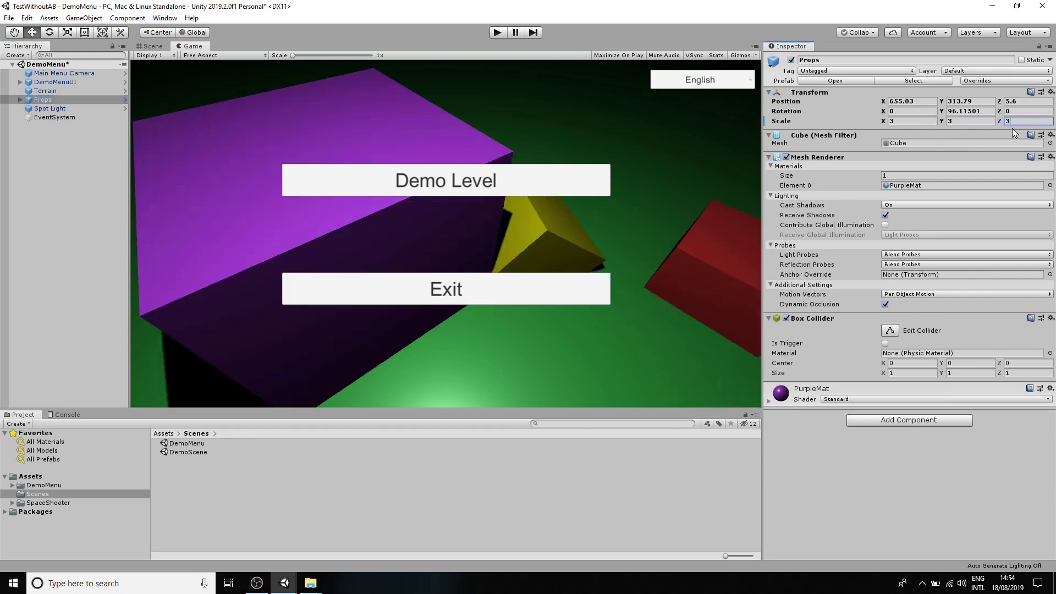
key("ctrl+s")
Step: Build the TestWithoutAB player for Windows into the WindowsPlayer64 folder inside Joc/WithoutAB
left_click(6, 18)
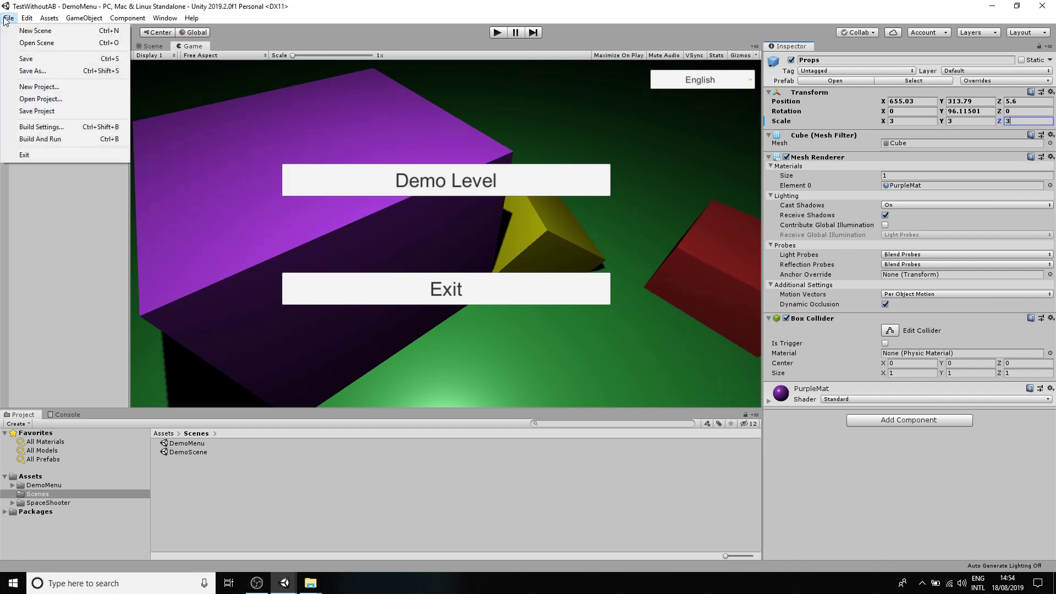
left_click(41, 127)
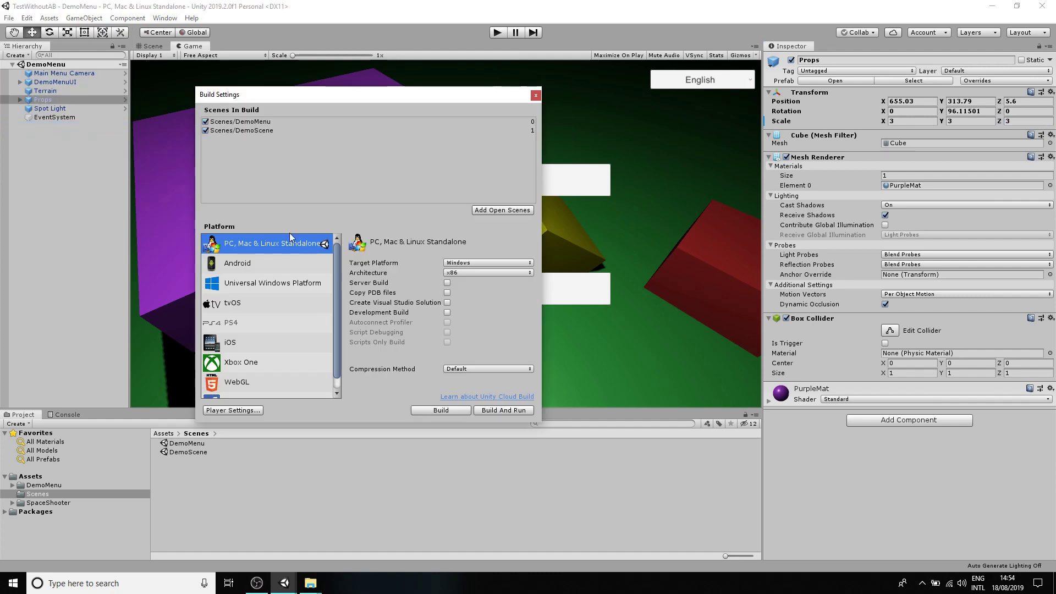
left_click(440, 410)
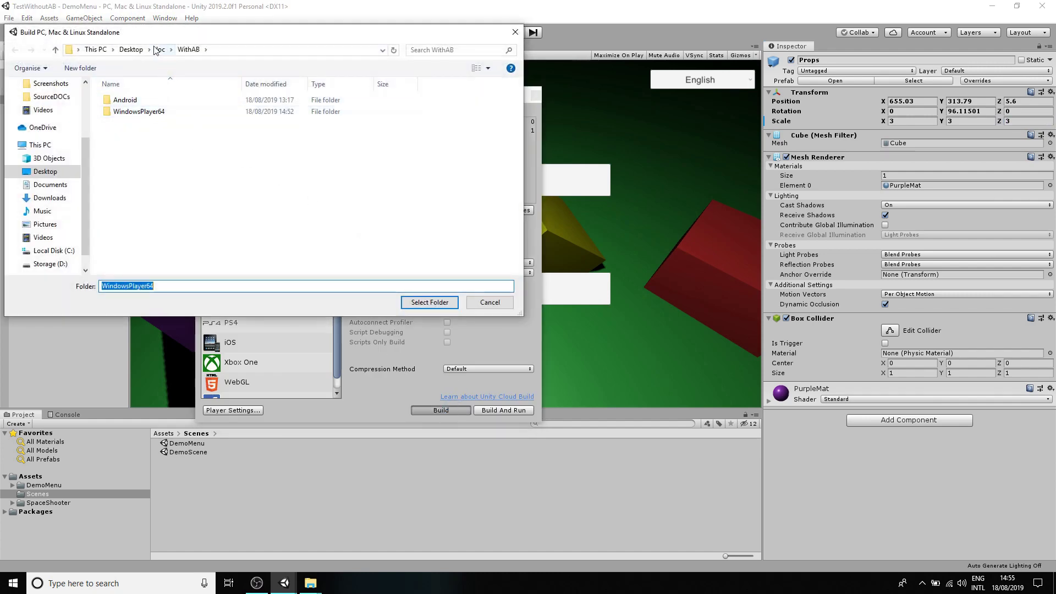
left_click(160, 49)
left_click(140, 112)
double_click(140, 112)
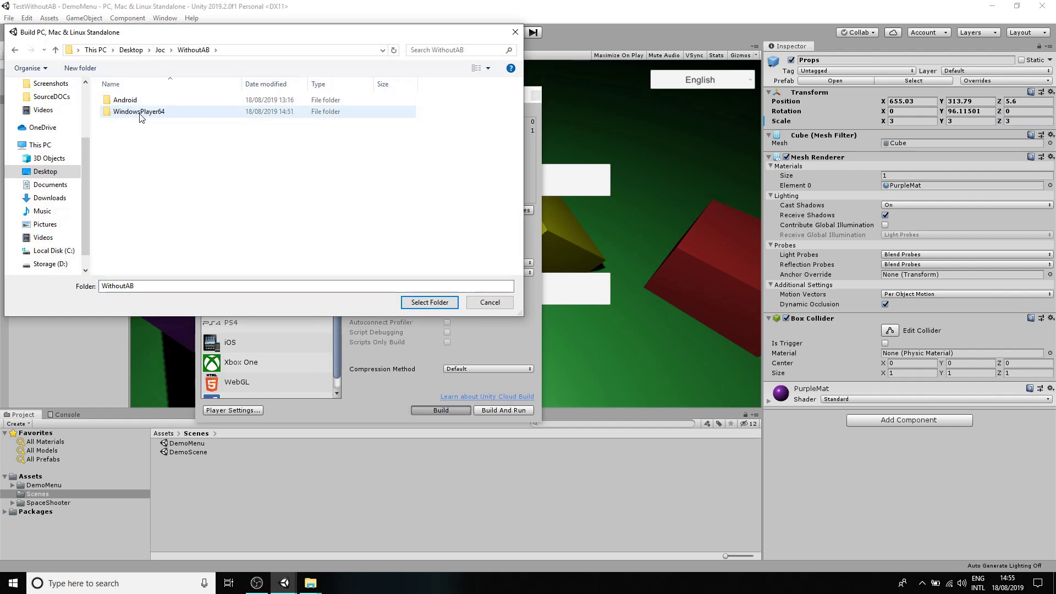
left_click(140, 113)
left_click(432, 302)
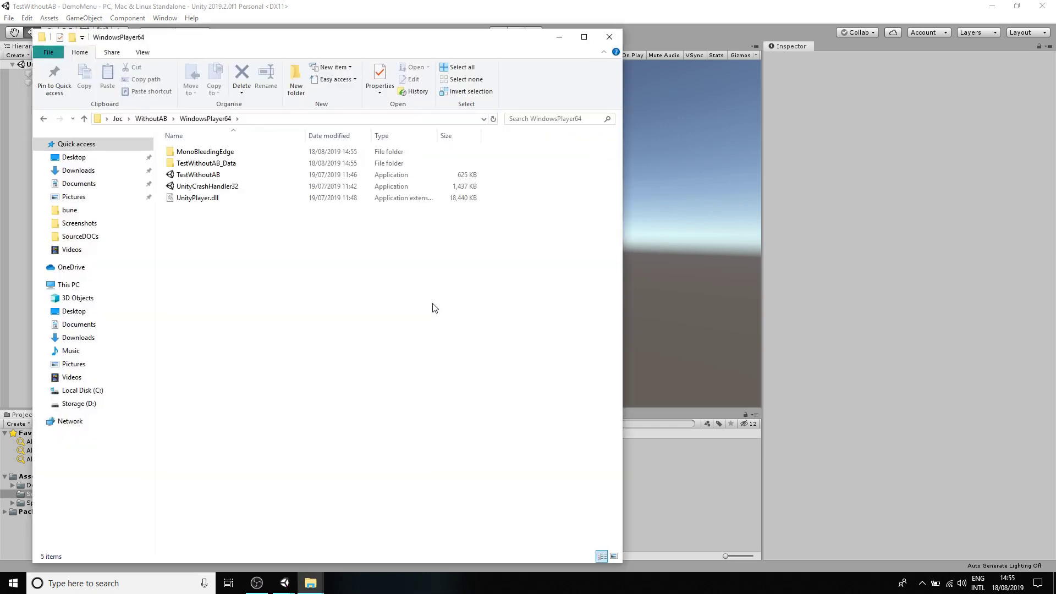
Step: Run the built TestWithoutAB application in a 1280 x 600 window to check the menu scene, and exit the game
left_click(207, 175)
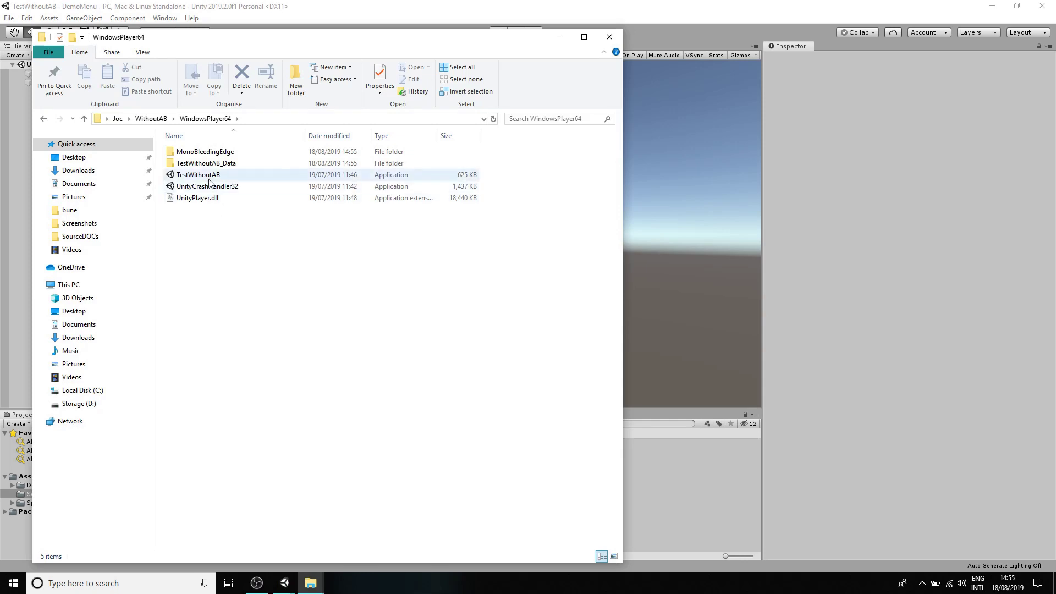
left_click(208, 175)
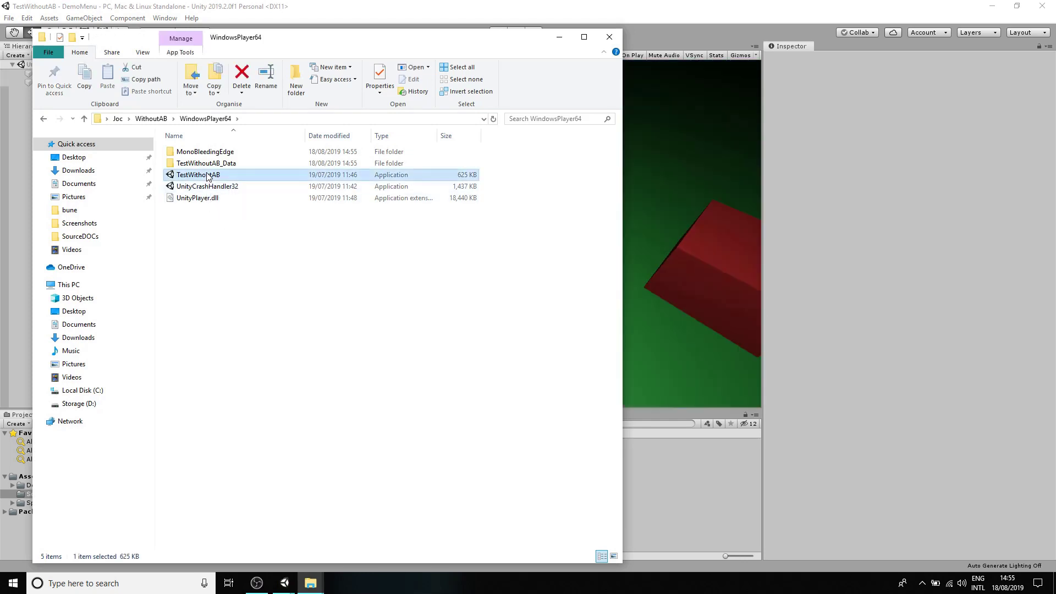
double_click(208, 175)
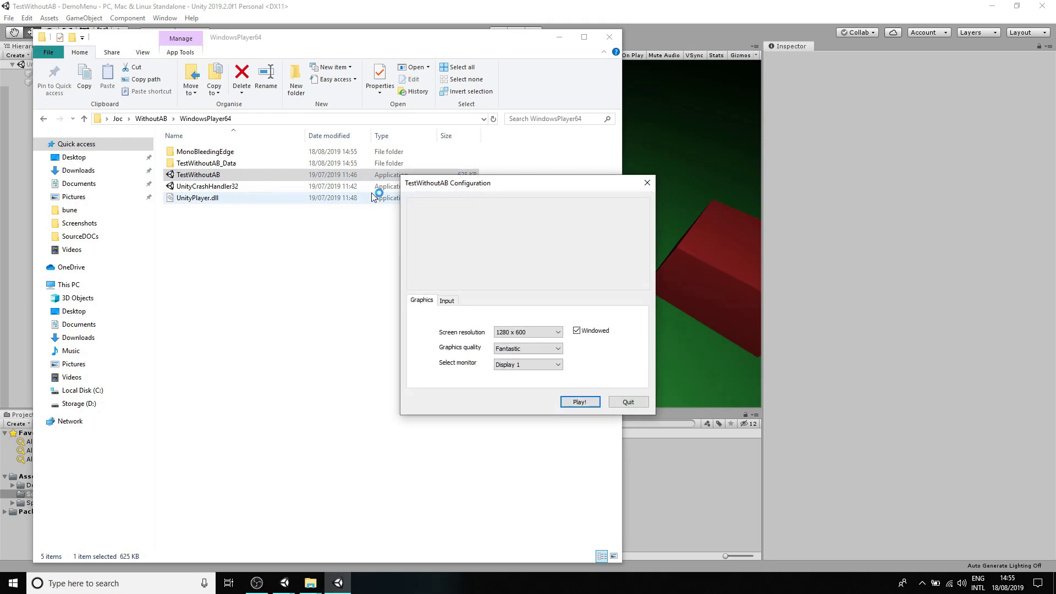
left_click(588, 404)
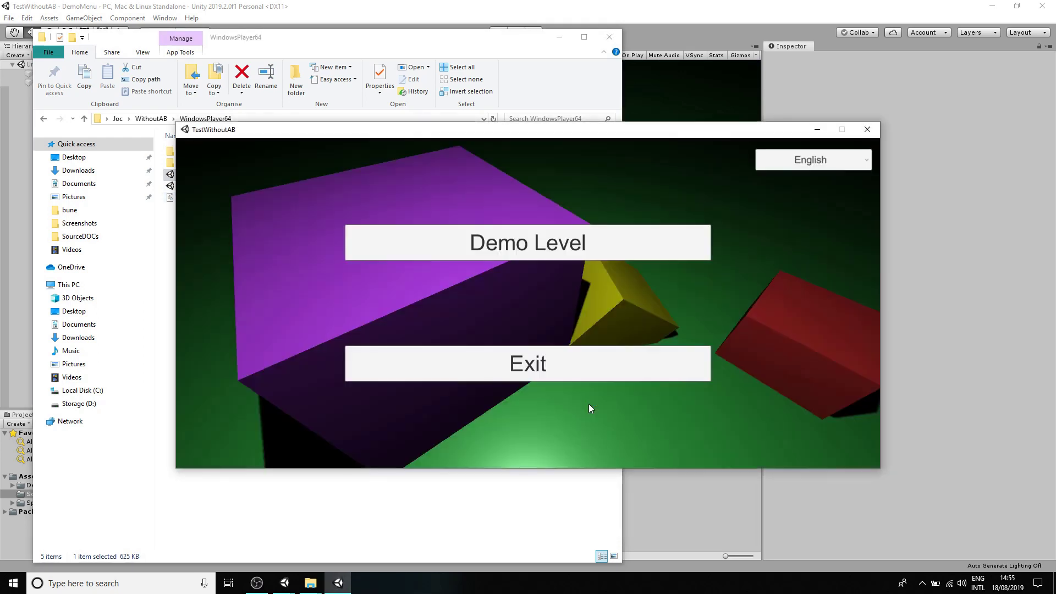
left_click(527, 352)
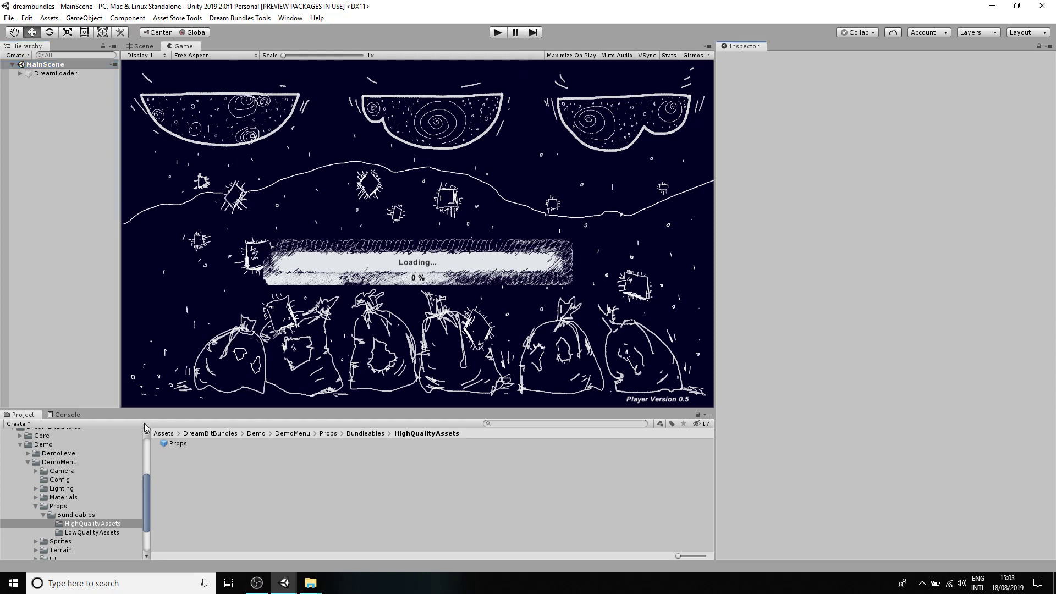
Step: Open the Props prefab from HighQualityAssets in dreambundles, set its scale to 3 on X, Y and Z, and return to MainScene
left_click(177, 446)
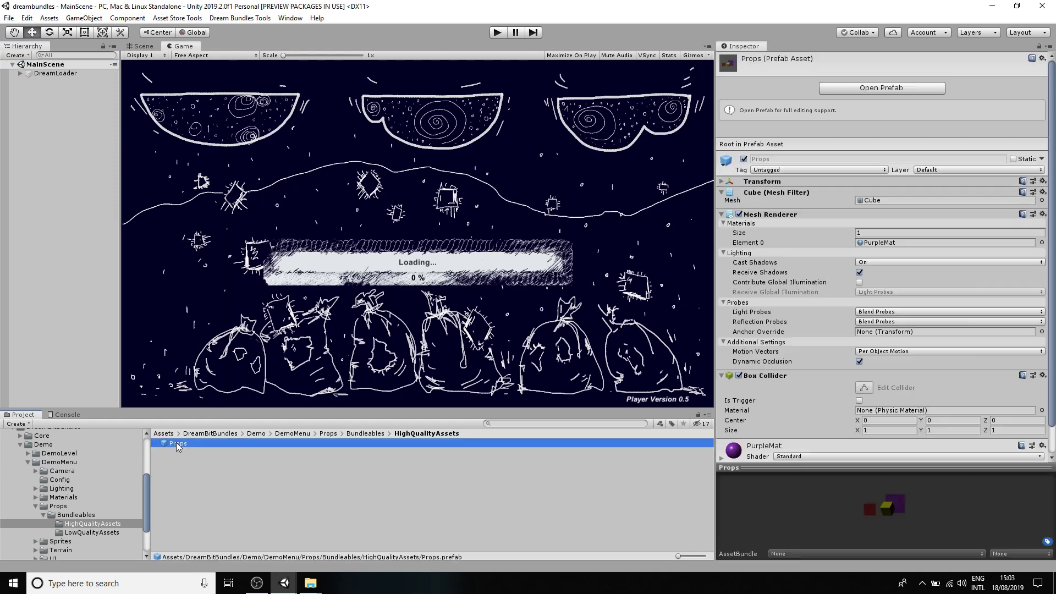
left_click(895, 88)
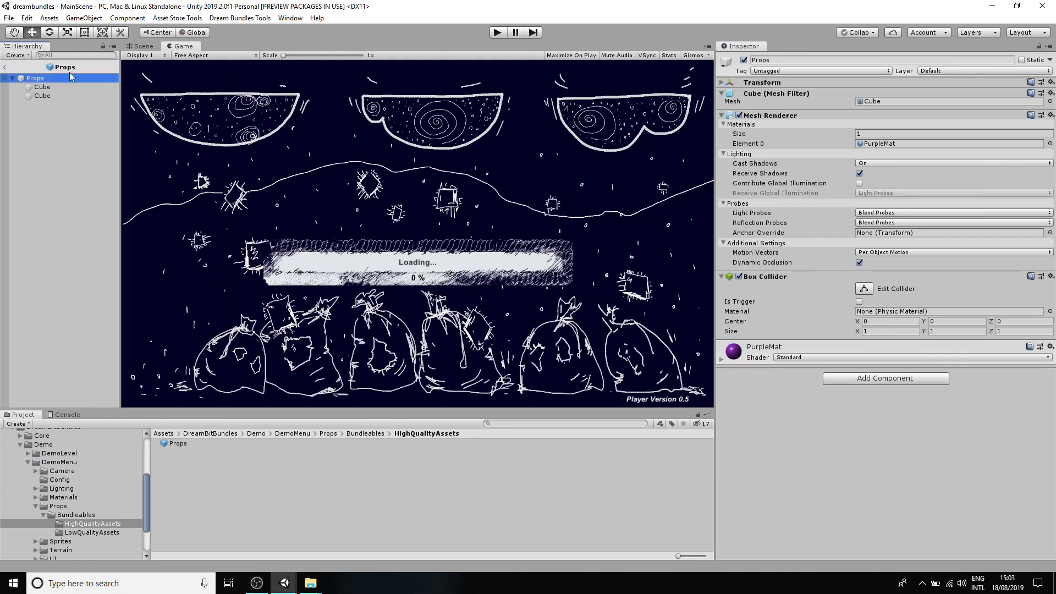
left_click(755, 83)
left_click(865, 110)
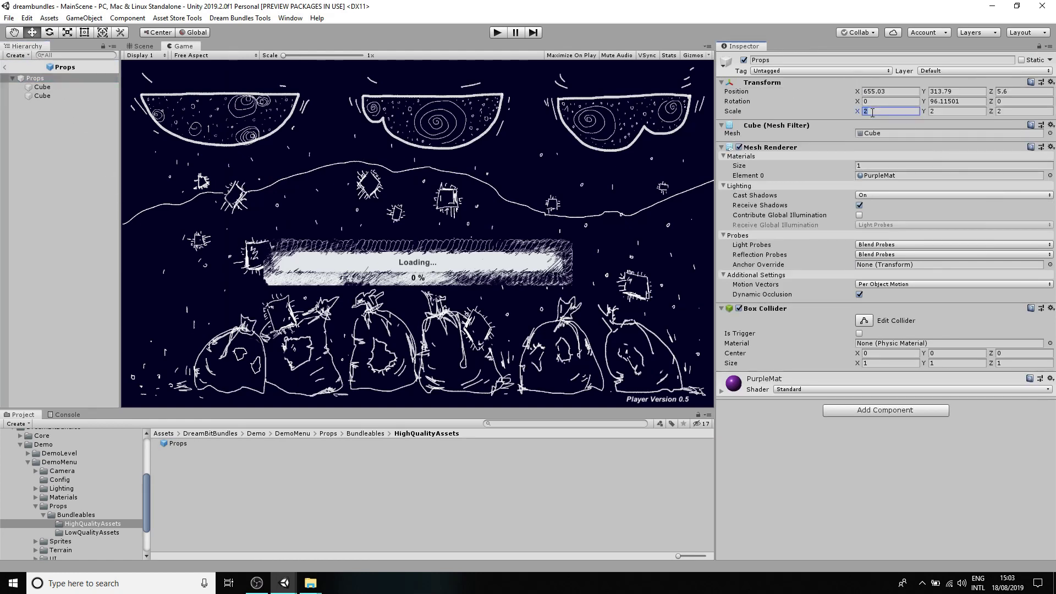
type("3")
left_click(984, 110)
type("3")
key("Tab")
type("3")
left_click(5, 67)
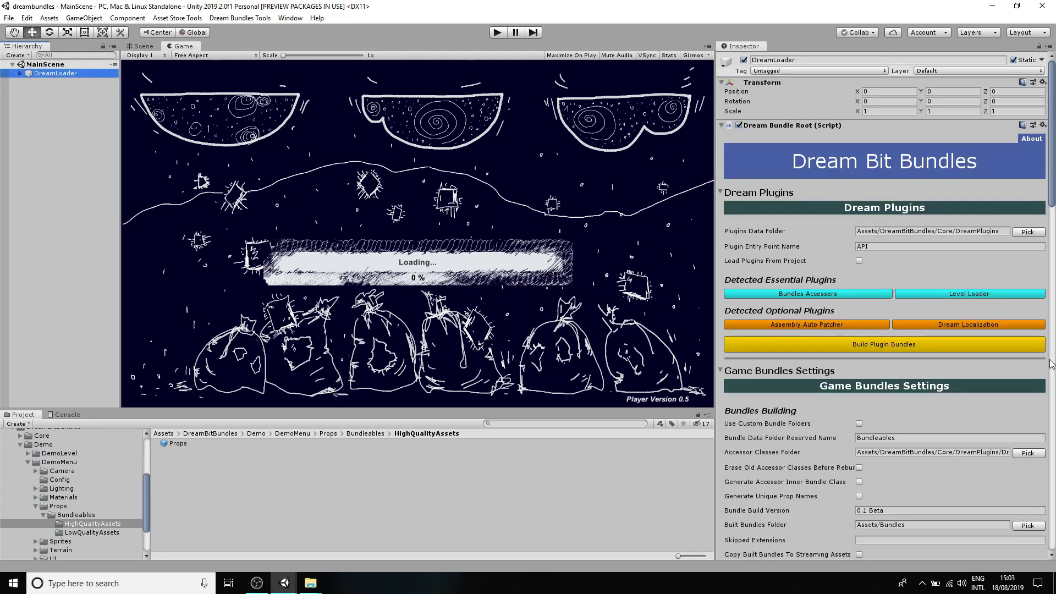
Step: In DreamLoader's batch operations, enable Build Game Bundles, Build Plugin Bundles and Upload Bundles, and perform the selected operations
scroll(1049, 358, "down", 15)
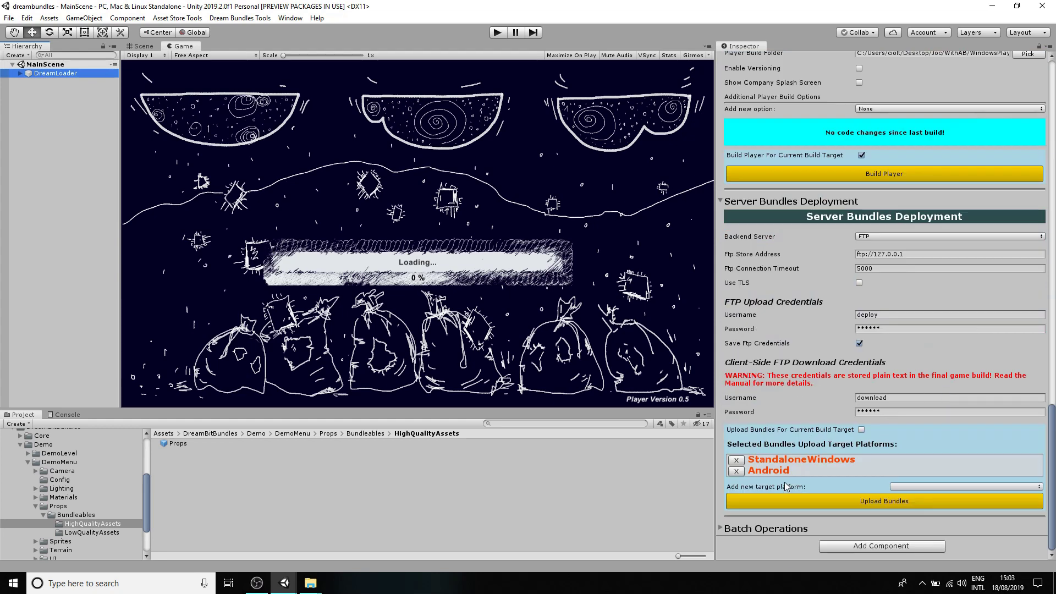
left_click(770, 529)
scroll(781, 523, "down", 3)
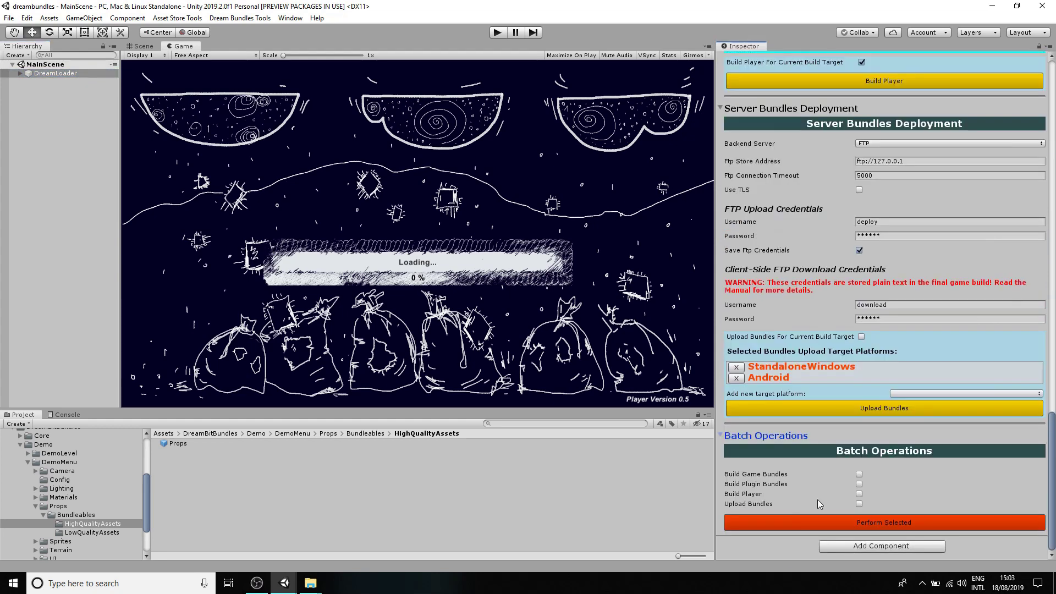
left_click(859, 475)
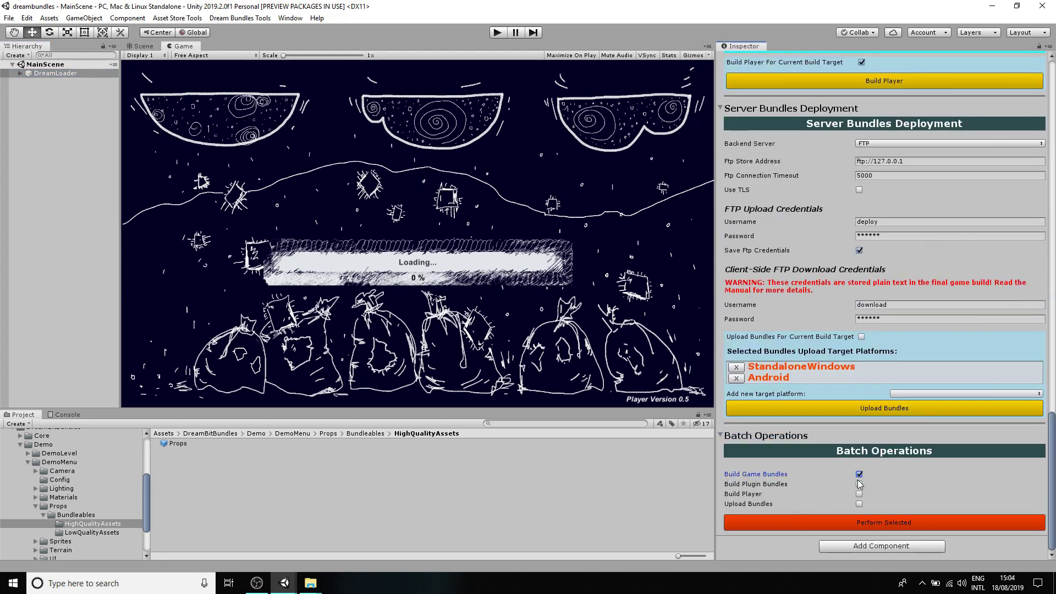
left_click(859, 483)
left_click(859, 504)
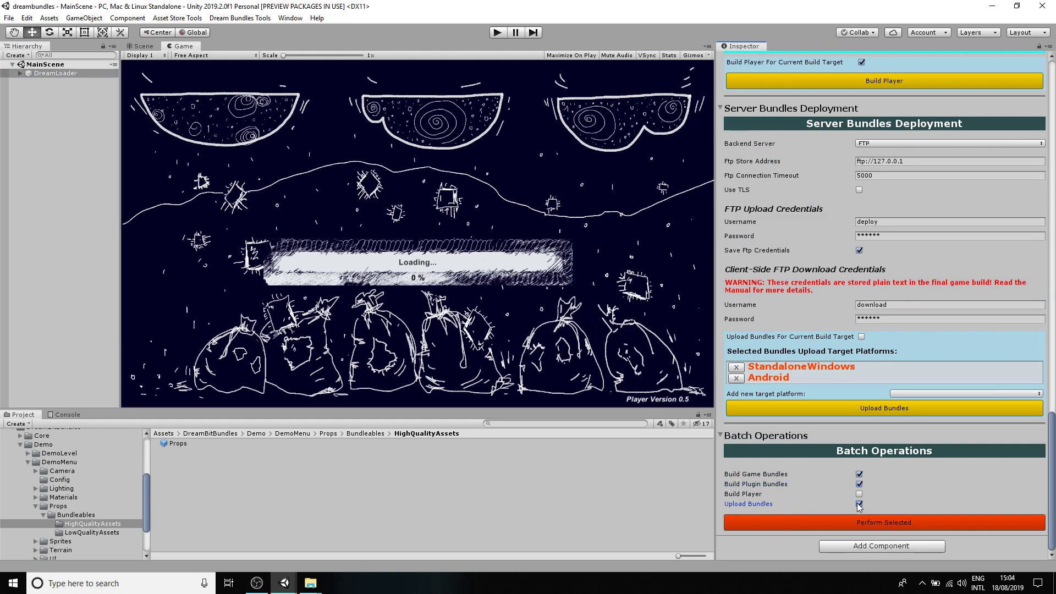
left_click(807, 524)
Step: Switch to the WithAB build folder in File Explorer and run the existing DreamBundles application in a 1280 x 720 window
mouse_move(311, 583)
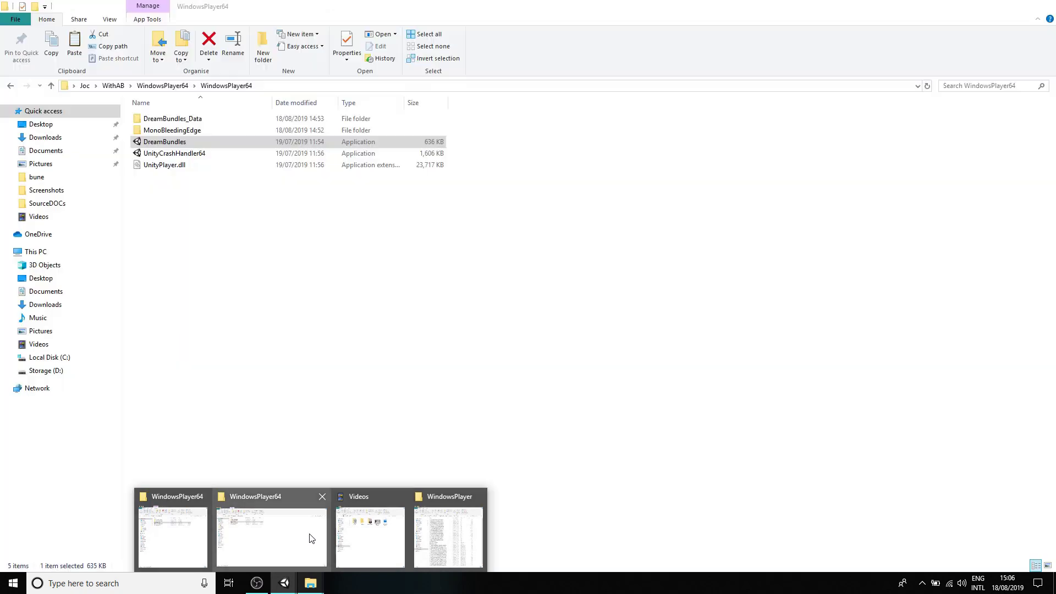
left_click(309, 536)
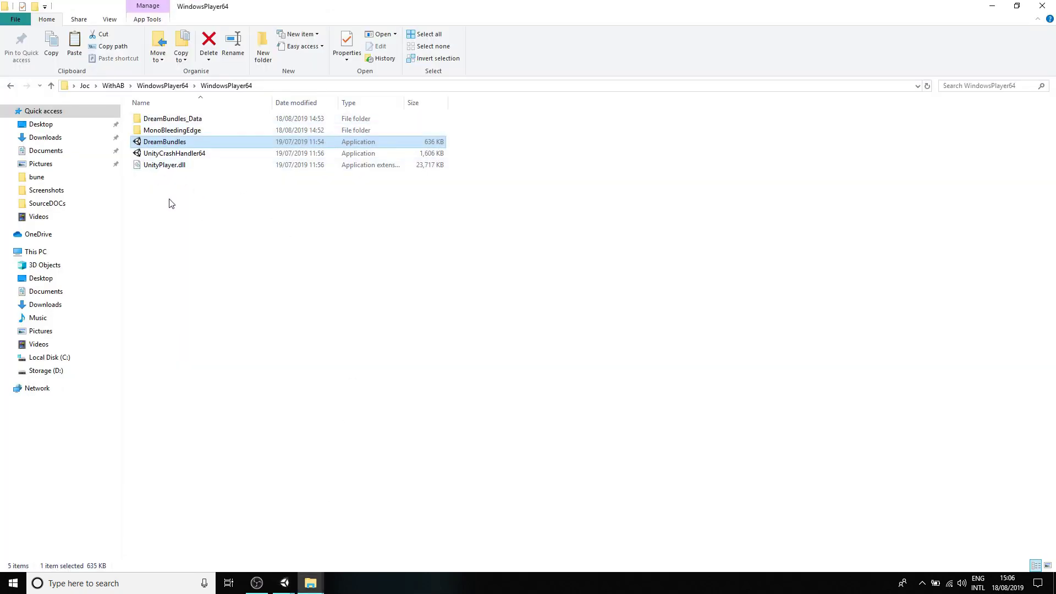
double_click(168, 142)
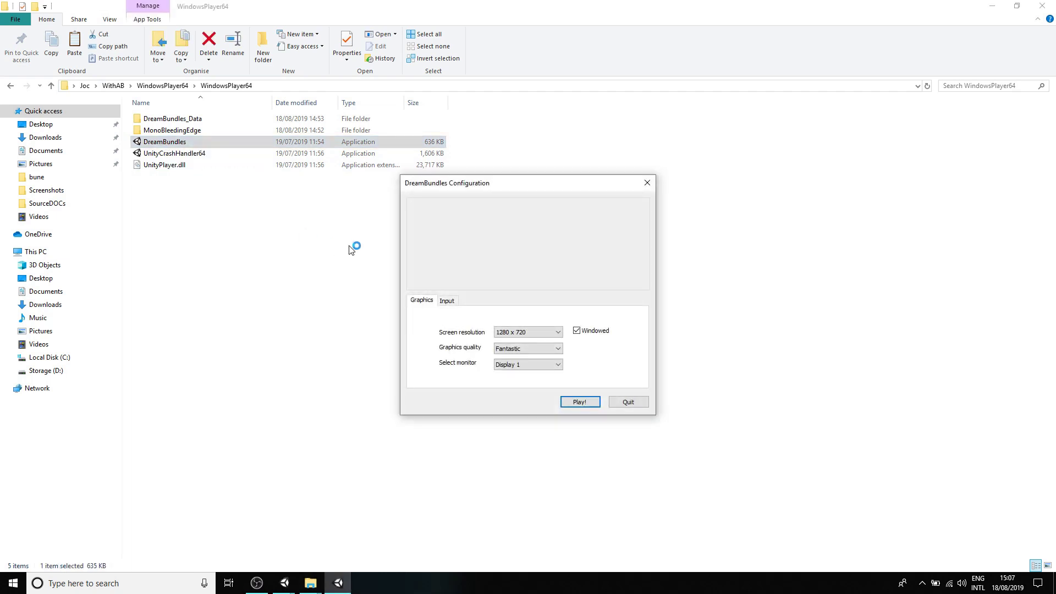
left_click(579, 402)
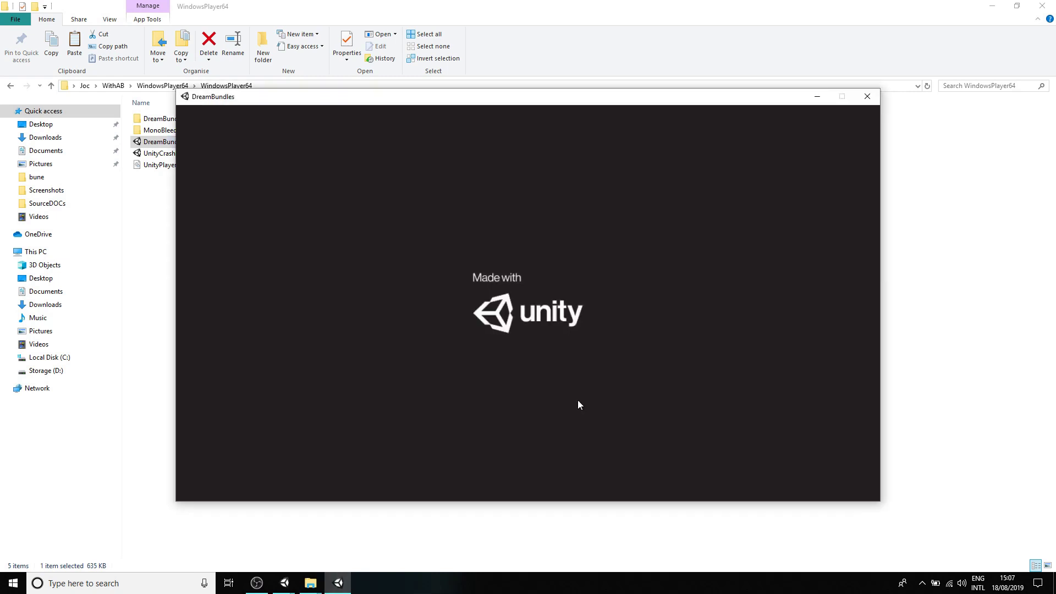